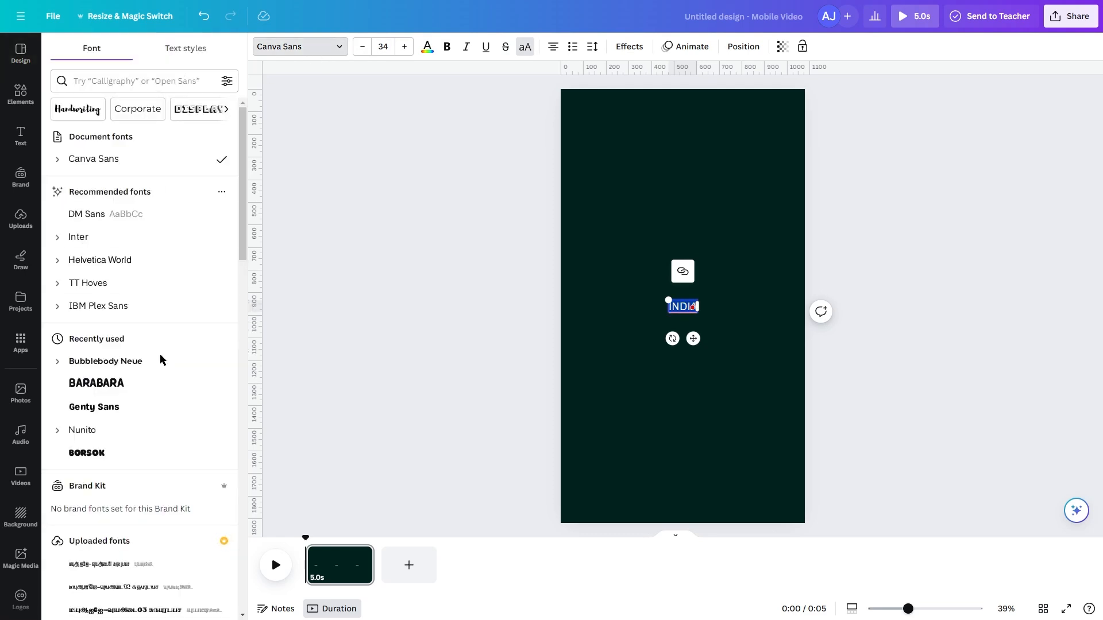
Set the INDIA text in the Barabara font, enlarge it to size 185 and place it across the page's top edge.
{"action": "left_click", "coordinate": [153, 393]}
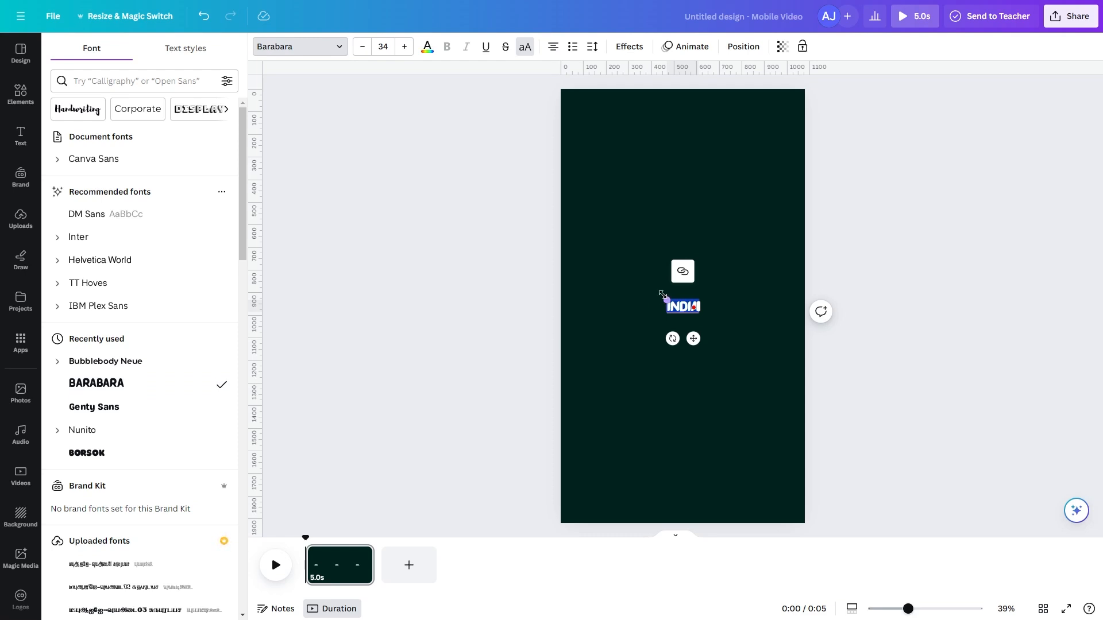
{"action": "left_click_drag", "start_coordinate": [665, 297], "coordinate": [570, 262]}
{"action": "left_click", "coordinate": [899, 328]}
{"action": "left_click", "coordinate": [738, 319]}
{"action": "left_click_drag", "start_coordinate": [738, 319], "coordinate": [729, 154]}
Recolour the INDIA text to the orange #FF7018.
{"action": "left_click", "coordinate": [427, 49]}
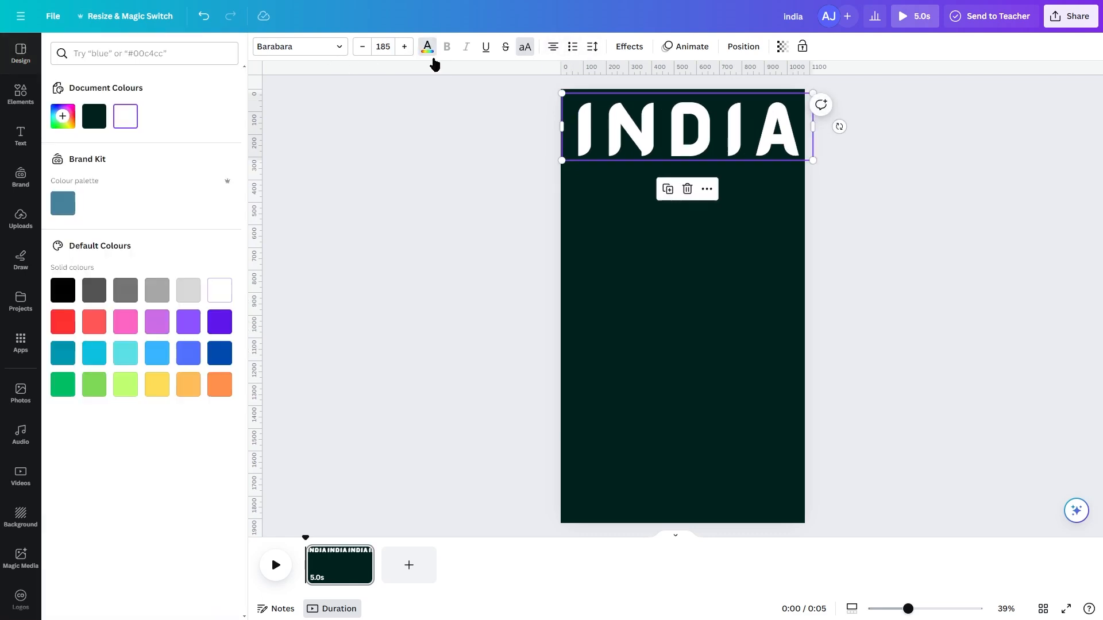
{"action": "left_click", "coordinate": [219, 384]}
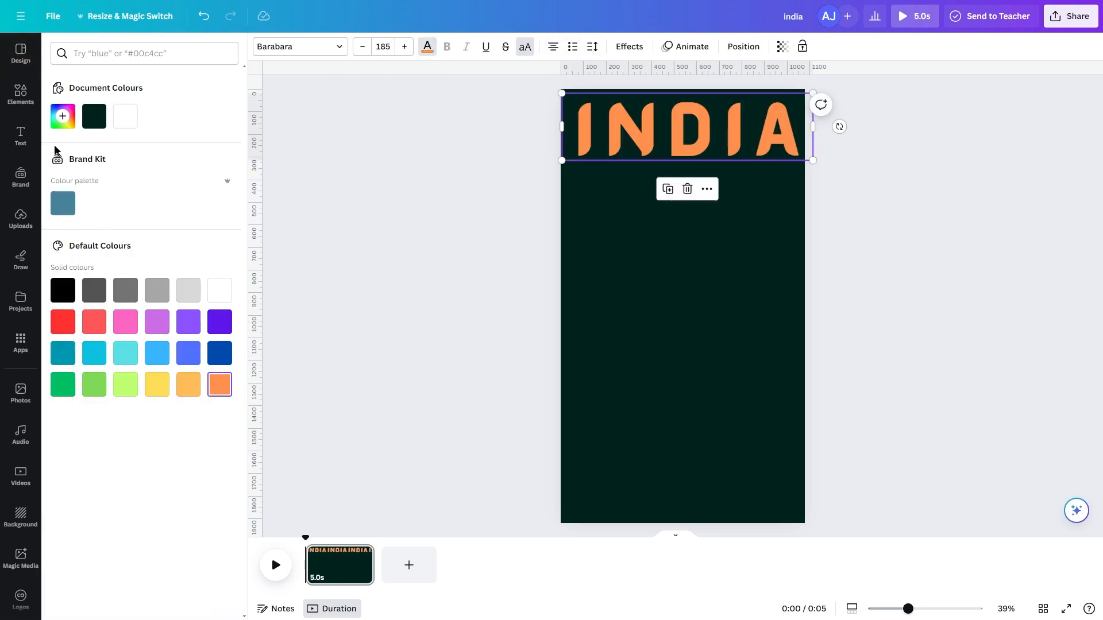
{"action": "left_click", "coordinate": [62, 127]}
{"action": "left_click_drag", "start_coordinate": [172, 147], "coordinate": [207, 145]}
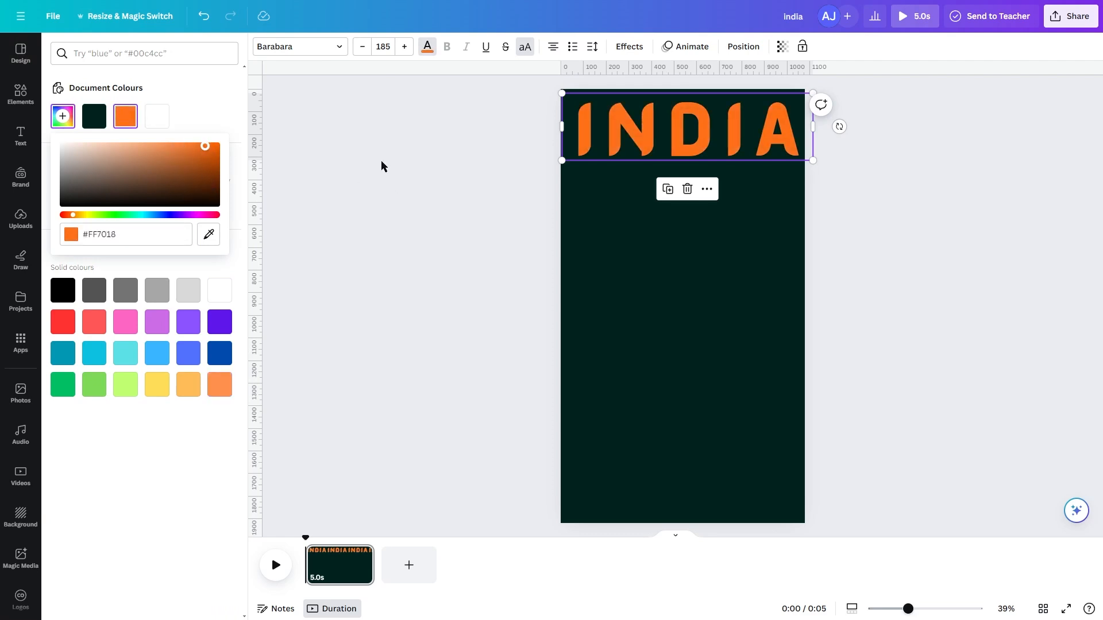
{"action": "left_click", "coordinate": [874, 178]}
Duplicate the orange INDIA text down the page to build six evenly spaced, stacked rows.
{"action": "left_click_drag", "start_coordinate": [746, 151], "coordinate": [759, 343]}
{"action": "key", "text": "ctrl+d"}
{"action": "key", "text": "ctrl+d"}
{"action": "left_click", "coordinate": [919, 357]}
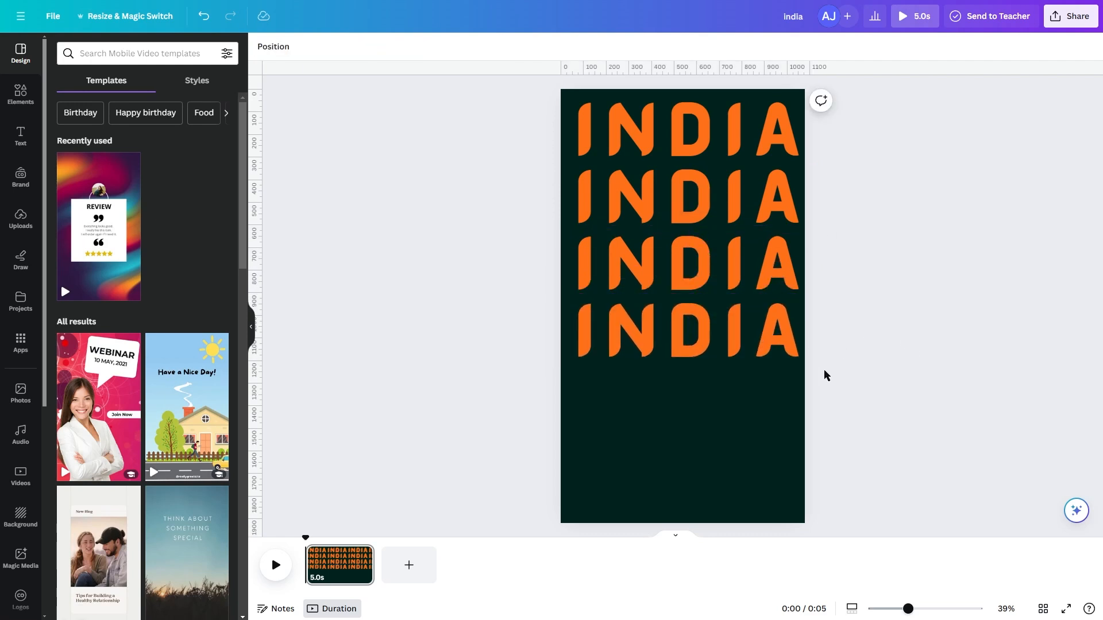
{"action": "left_click", "coordinate": [711, 356]}
{"action": "key", "text": "ctrl+d"}
{"action": "left_click", "coordinate": [947, 393]}
{"action": "left_click", "coordinate": [732, 396]}
{"action": "key", "text": "ctrl+d"}
{"action": "left_click_drag", "start_coordinate": [732, 397], "coordinate": [735, 465]}
{"action": "left_click", "coordinate": [899, 446]}
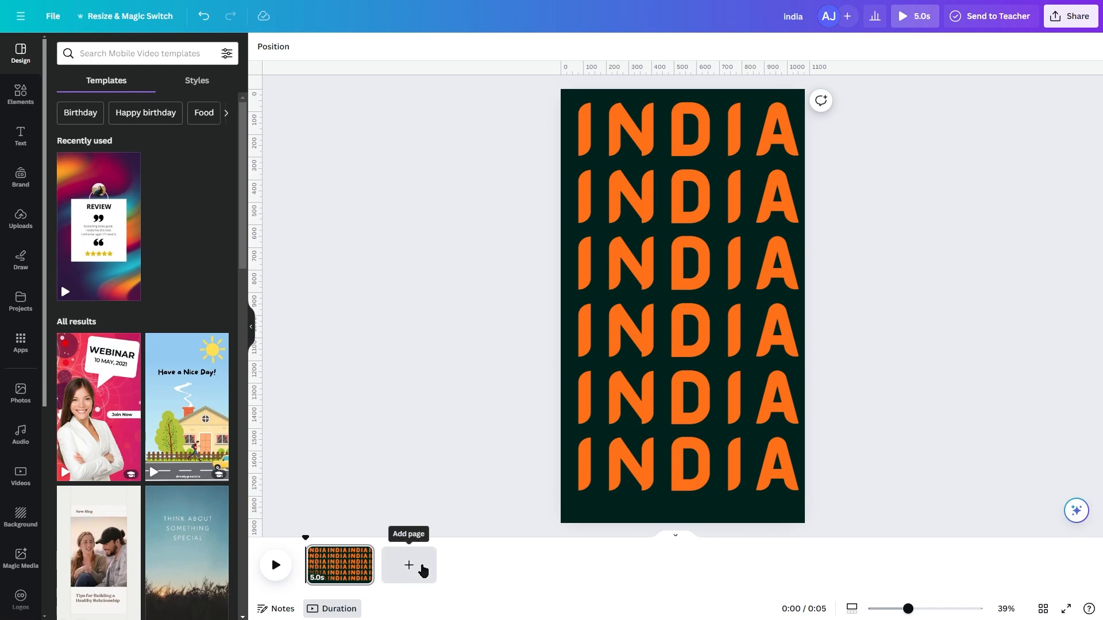
Add a blank second page to the video and open the full list of recently used elements.
{"action": "left_click", "coordinate": [421, 568]}
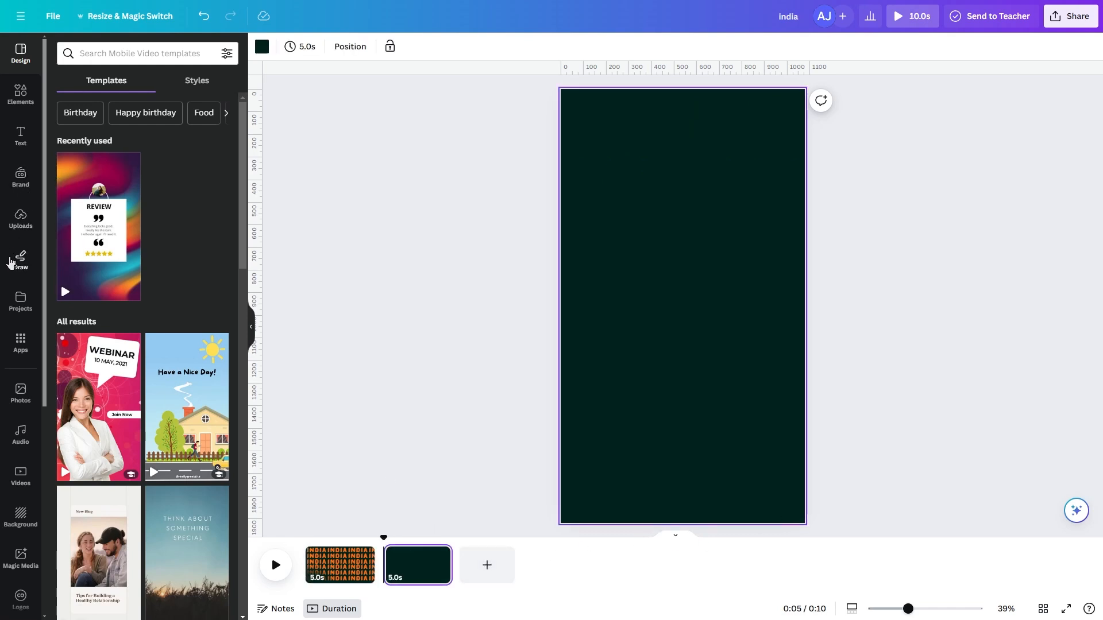
{"action": "left_click", "coordinate": [31, 103]}
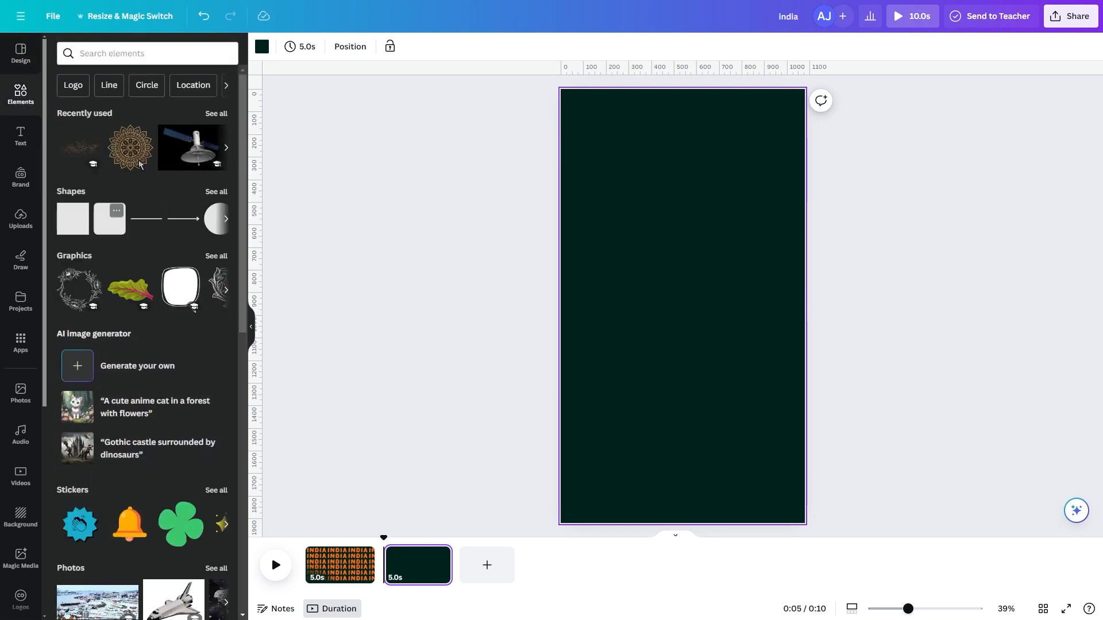
{"action": "left_click", "coordinate": [160, 53]}
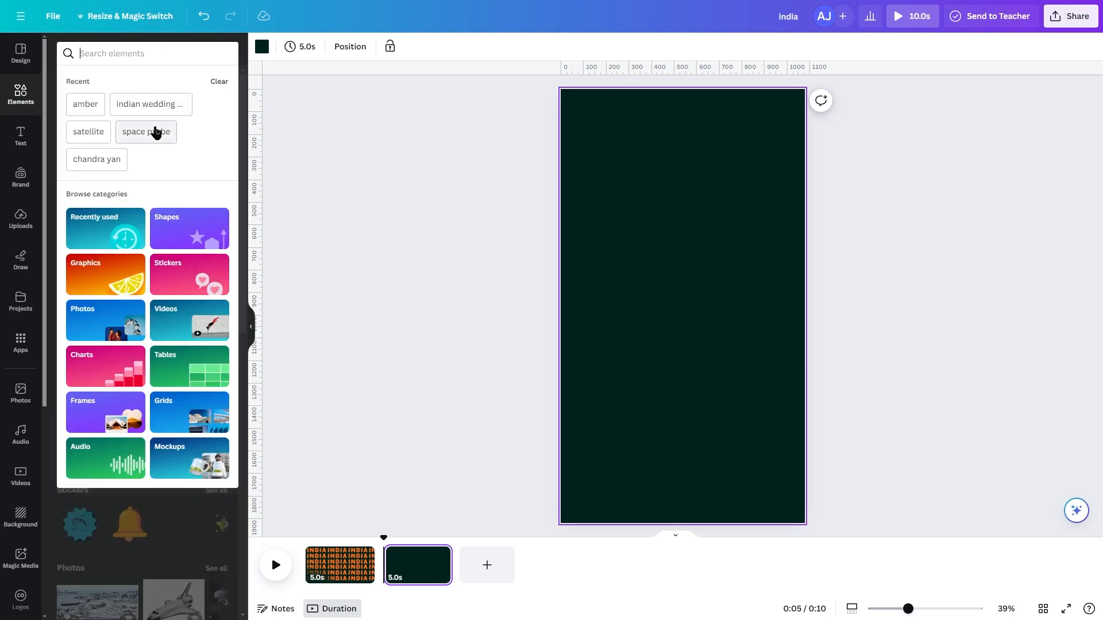
{"action": "left_click", "coordinate": [133, 49]}
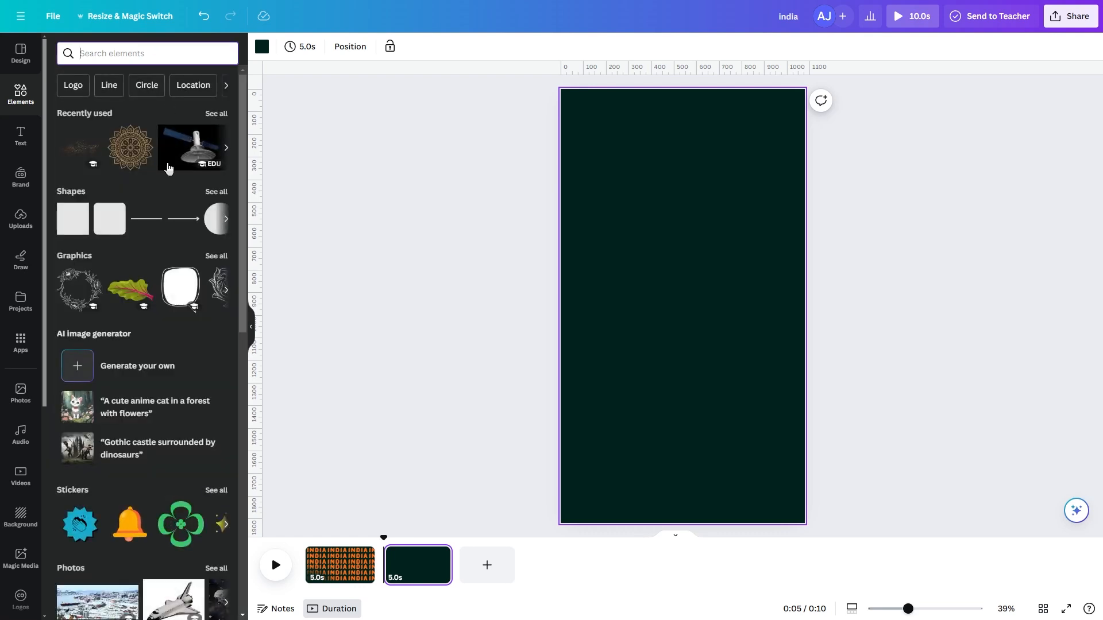
{"action": "left_click", "coordinate": [216, 113]}
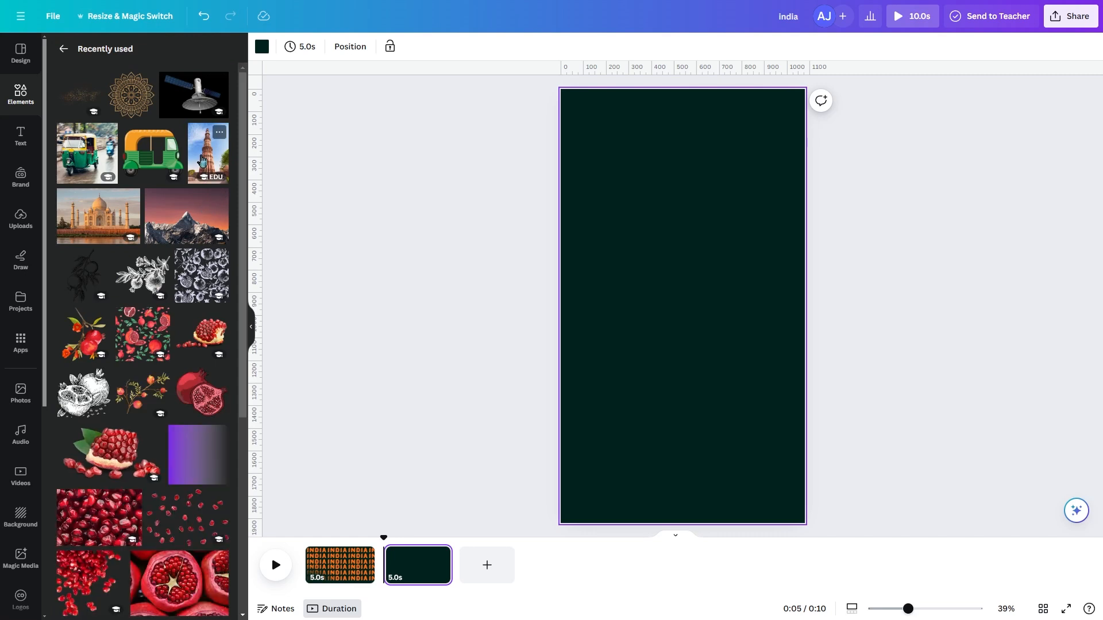
Insert the recently used tower, Taj Mahal, auto rickshaw and satellite photos, and move the satellite to the upper part of the page.
{"action": "left_click", "coordinate": [202, 160]}
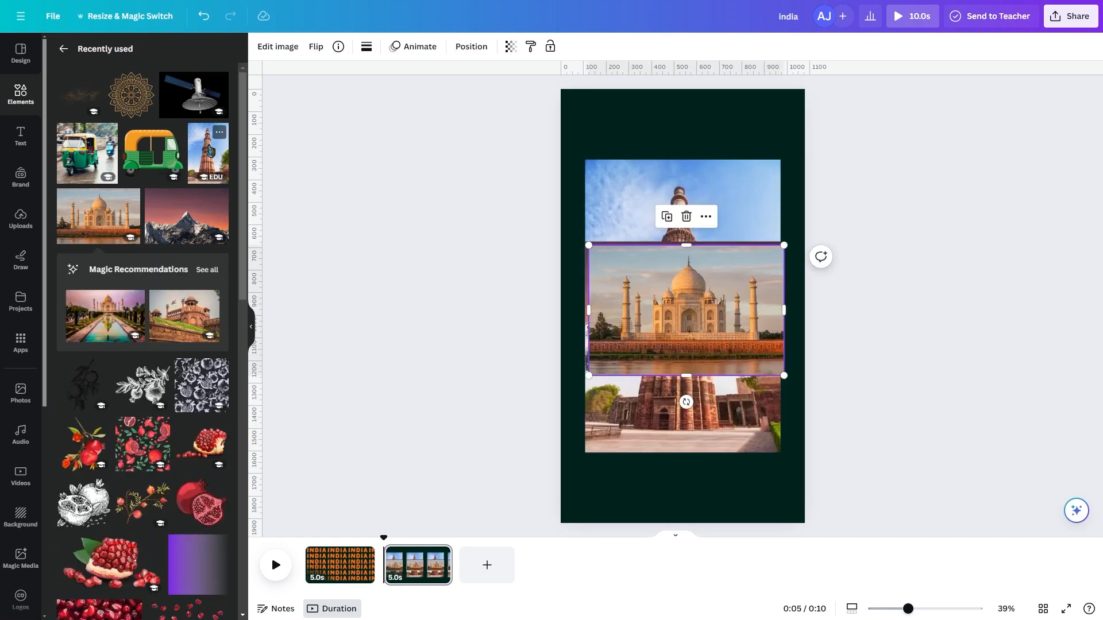
{"action": "left_click", "coordinate": [104, 154]}
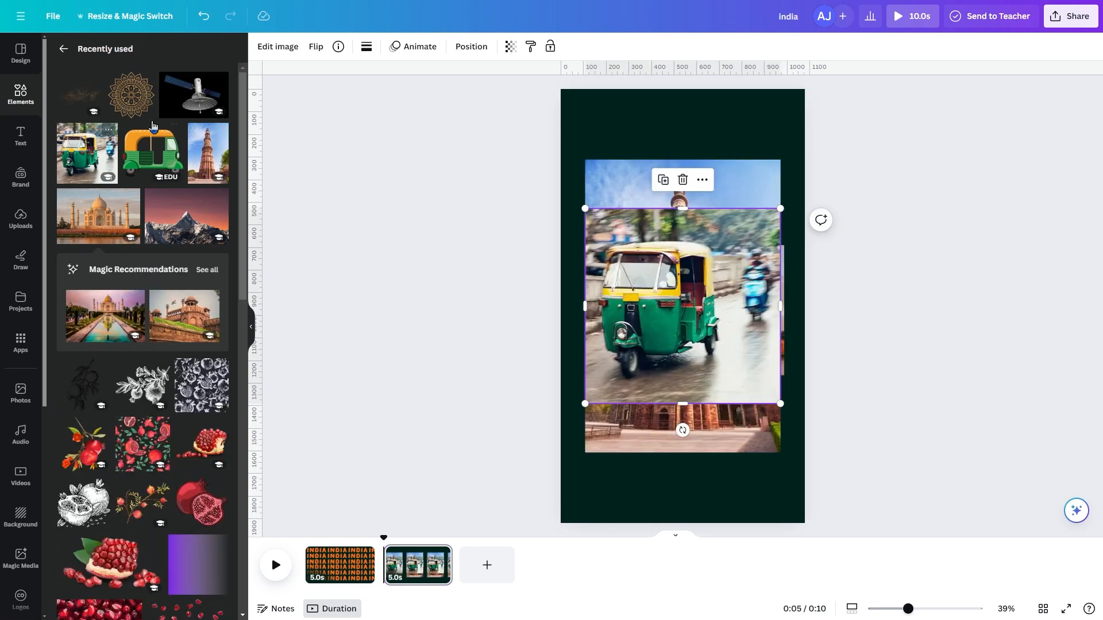
{"action": "left_click", "coordinate": [194, 95]}
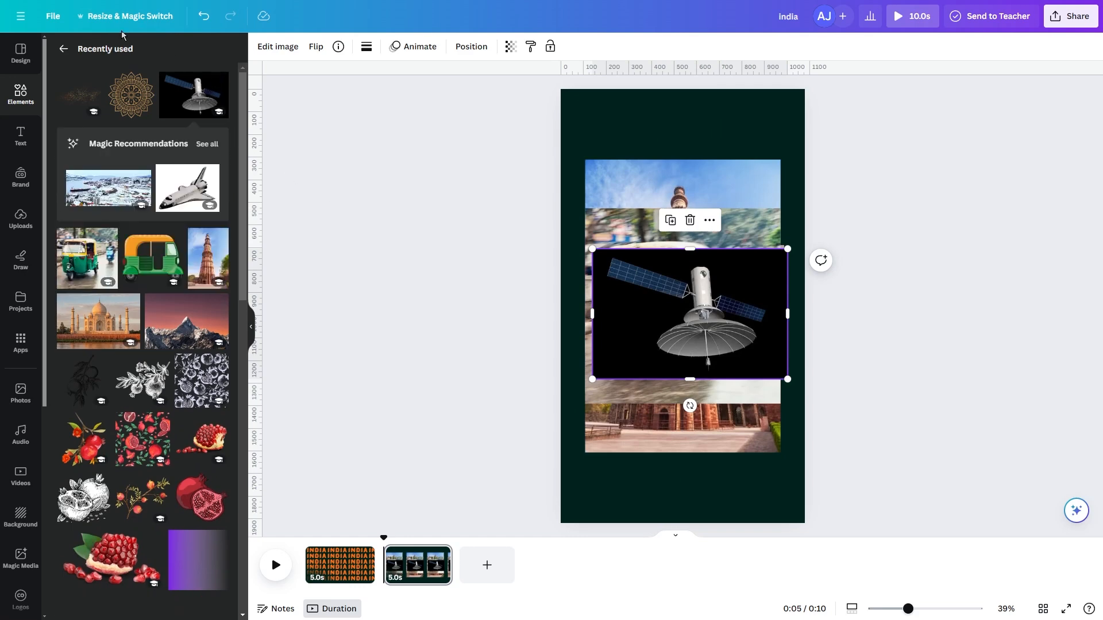
{"action": "left_click", "coordinate": [64, 50]}
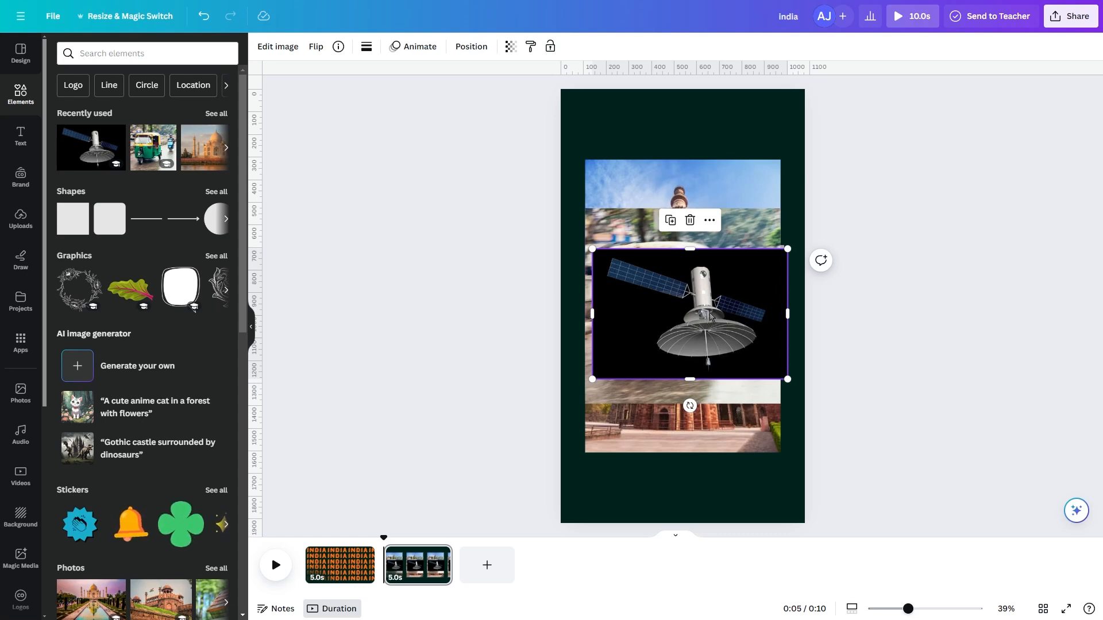
{"action": "left_click_drag", "start_coordinate": [710, 315], "coordinate": [703, 182]}
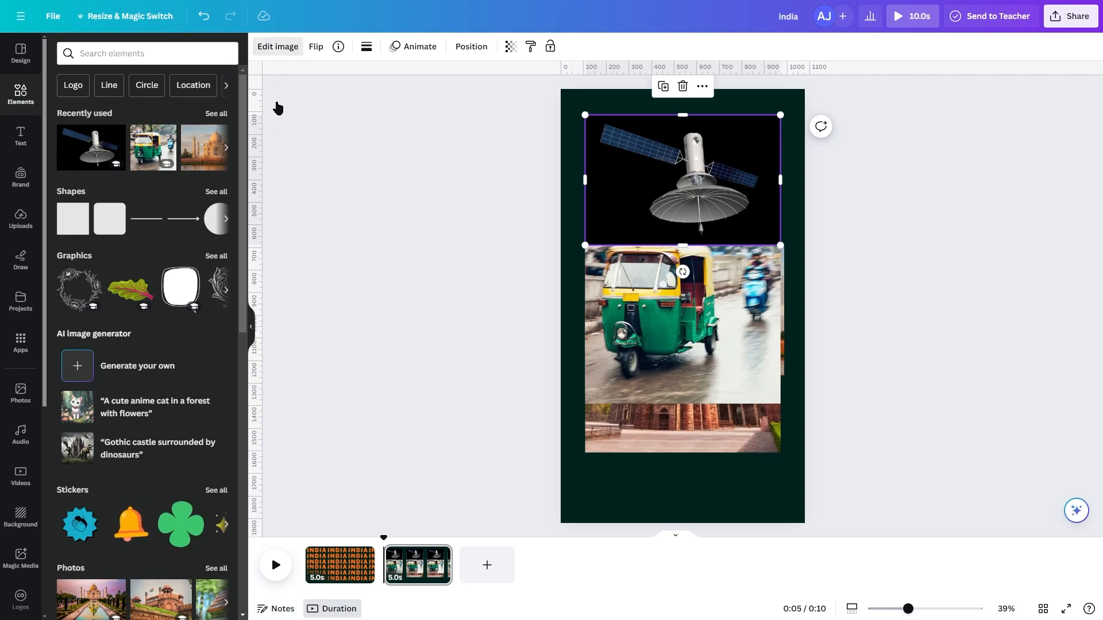
Try an Outline shadow on the satellite photo, with an increased size and a different colour.
{"action": "left_click", "coordinate": [284, 48]}
{"action": "left_click", "coordinate": [284, 48]}
{"action": "left_click", "coordinate": [284, 48]}
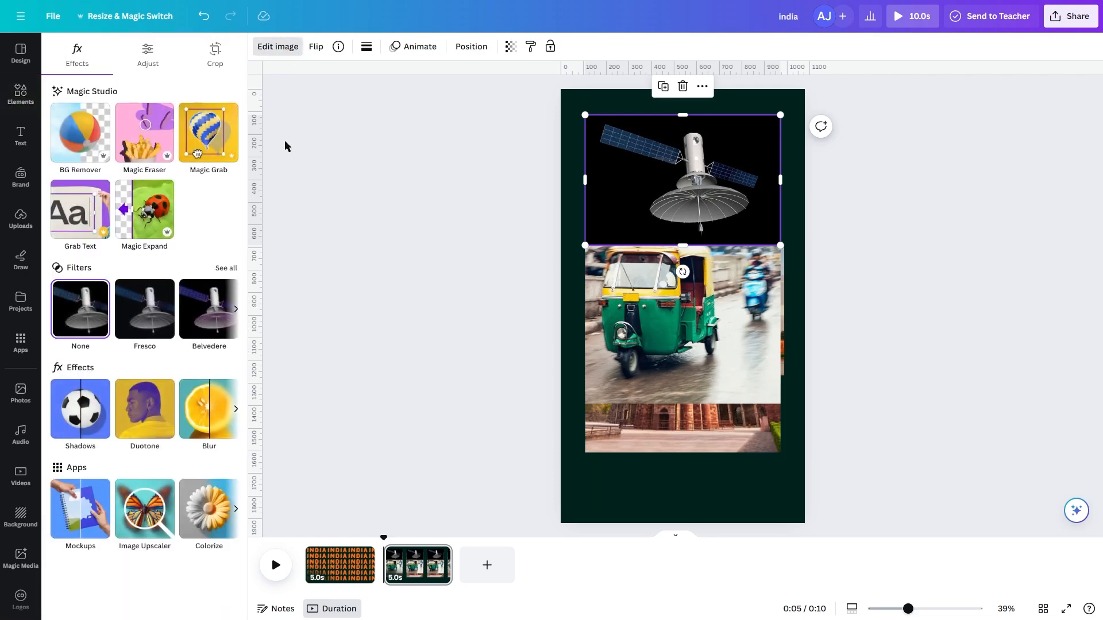
{"action": "left_click", "coordinate": [57, 432]}
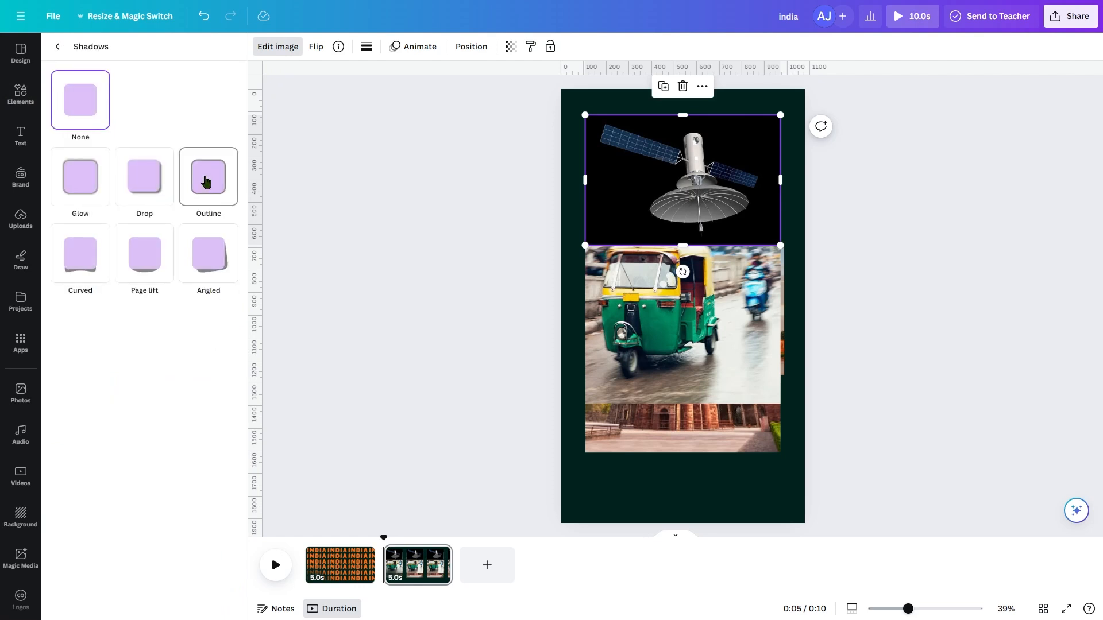
{"action": "left_click", "coordinate": [206, 181]}
{"action": "left_click_drag", "start_coordinate": [89, 328], "coordinate": [166, 328]}
{"action": "left_click", "coordinate": [226, 360]}
{"action": "left_click_drag", "start_coordinate": [270, 400], "coordinate": [215, 371]}
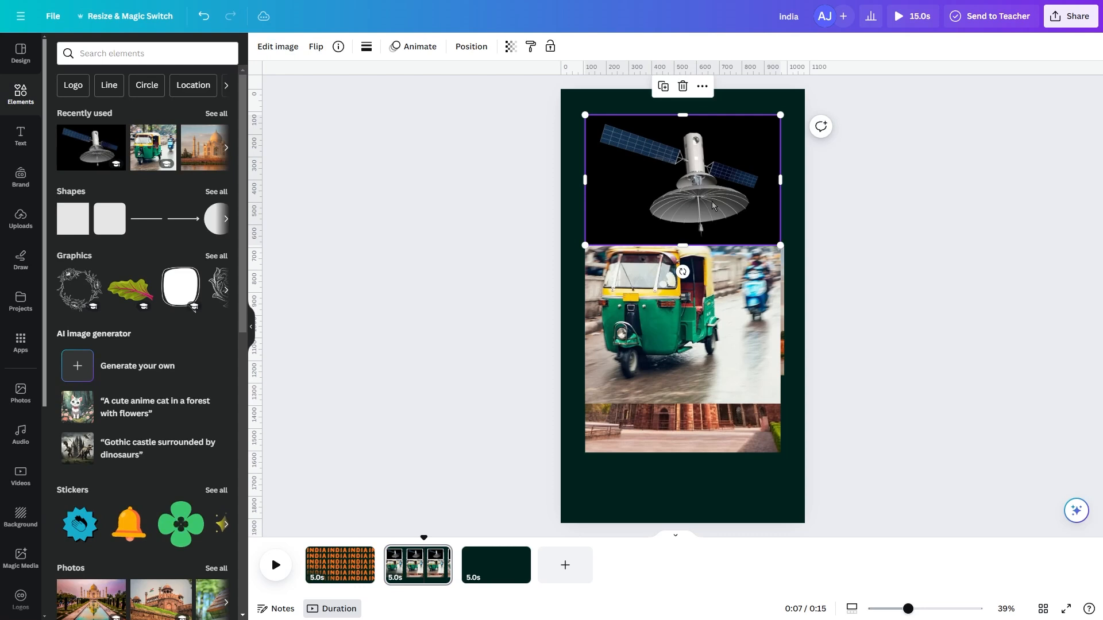
Paste a copy of the satellite photo onto the empty third page and remove its black background.
{"action": "left_click", "coordinate": [497, 565]}
{"action": "key", "text": "ctrl+v"}
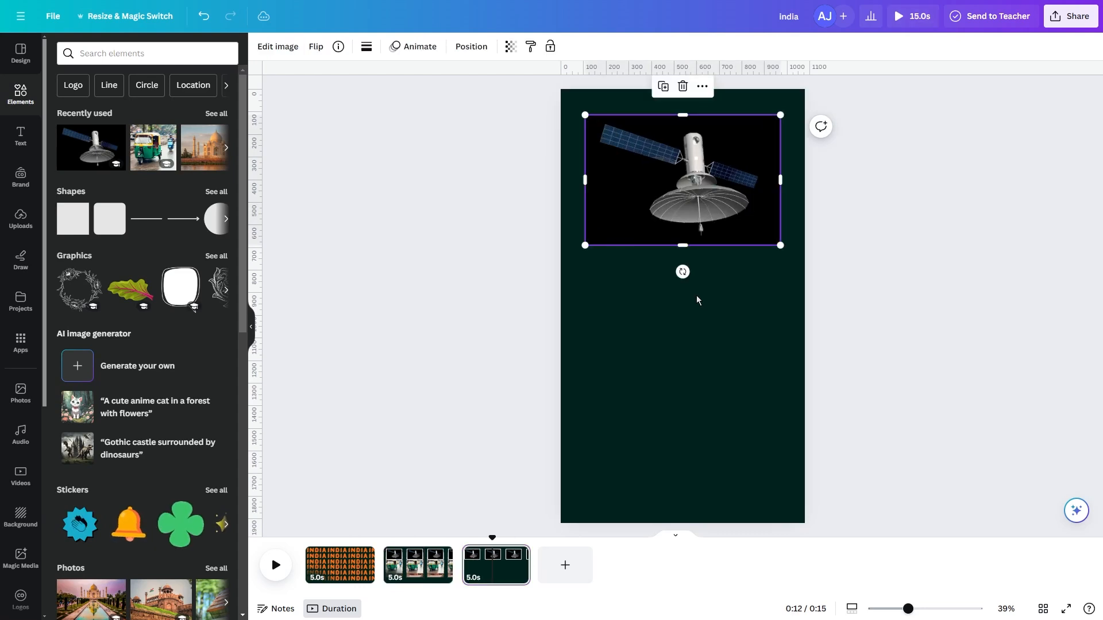
{"action": "left_click", "coordinate": [276, 47]}
{"action": "left_click", "coordinate": [90, 146]}
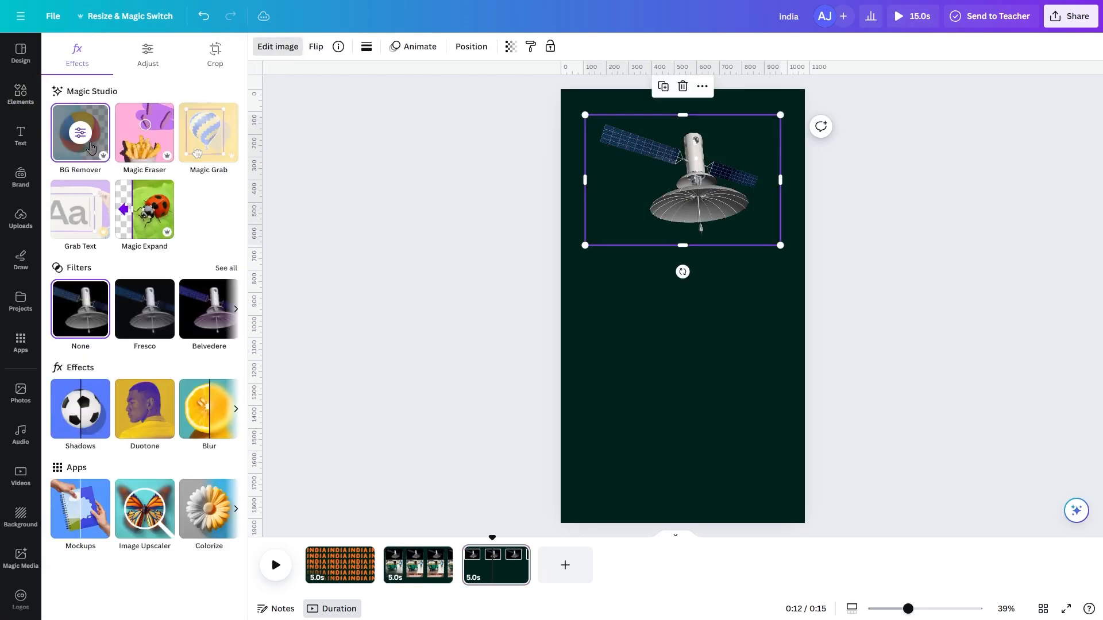
Give the cut-out satellite an Outline shadow of size 45 and change the outline's colour.
{"action": "left_click", "coordinate": [101, 424]}
{"action": "left_click", "coordinate": [214, 178]}
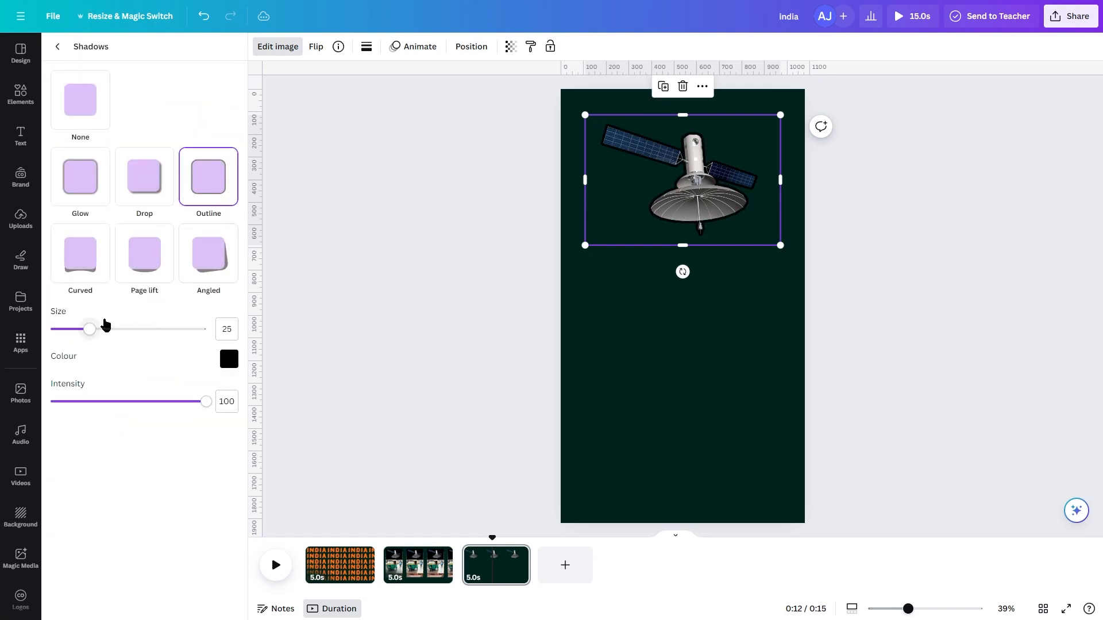
{"action": "left_click_drag", "start_coordinate": [93, 334], "coordinate": [119, 332]}
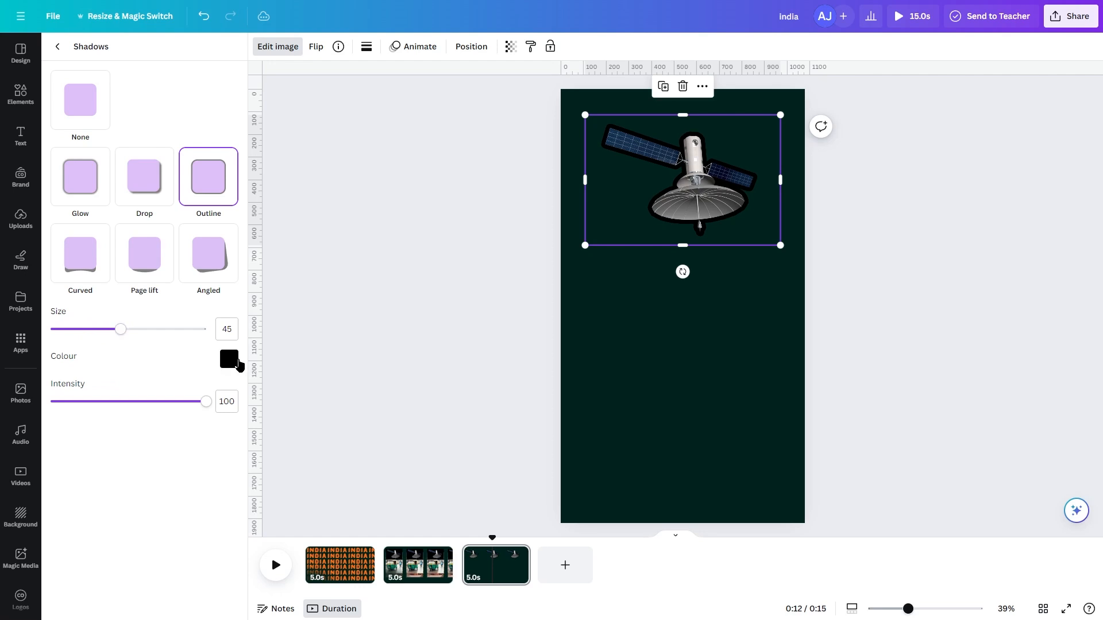
{"action": "left_click", "coordinate": [239, 364]}
{"action": "left_click_drag", "start_coordinate": [263, 388], "coordinate": [183, 371]}
{"action": "left_click", "coordinate": [295, 289]}
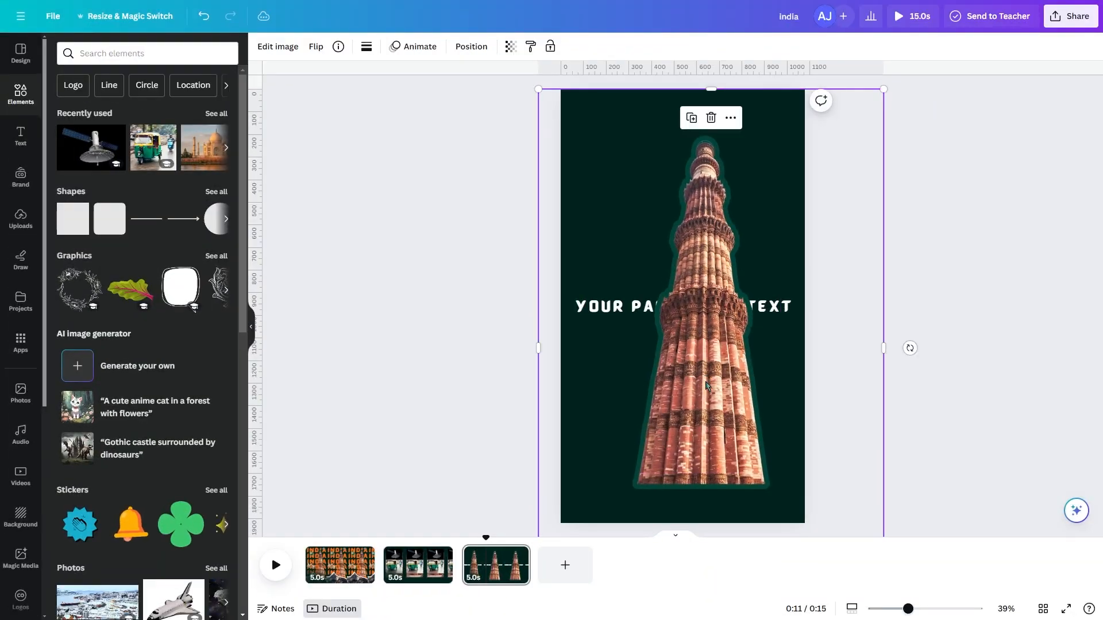
Shorten the "YOUR PARAGRAPH TEXT" line on the tower page to "YOUR PARA".
{"action": "left_click", "coordinate": [867, 347]}
{"action": "left_click", "coordinate": [758, 306]}
{"action": "left_click", "coordinate": [755, 306]}
{"action": "left_click_drag", "start_coordinate": [680, 305], "coordinate": [705, 304]}
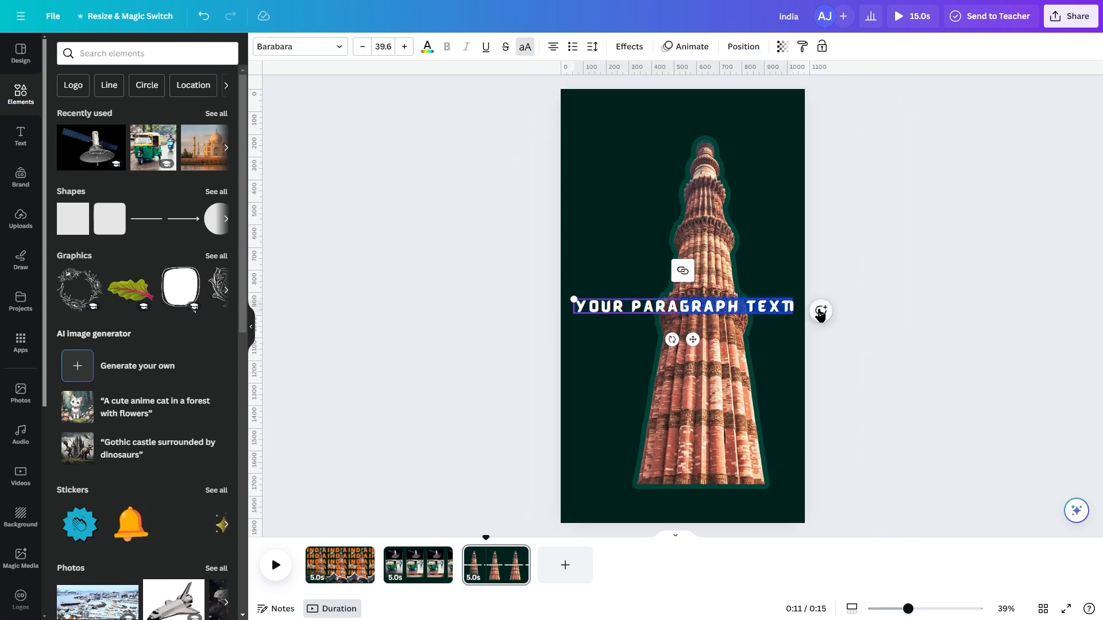
{"action": "key", "text": "Escape"}
{"action": "left_click", "coordinate": [886, 350]}
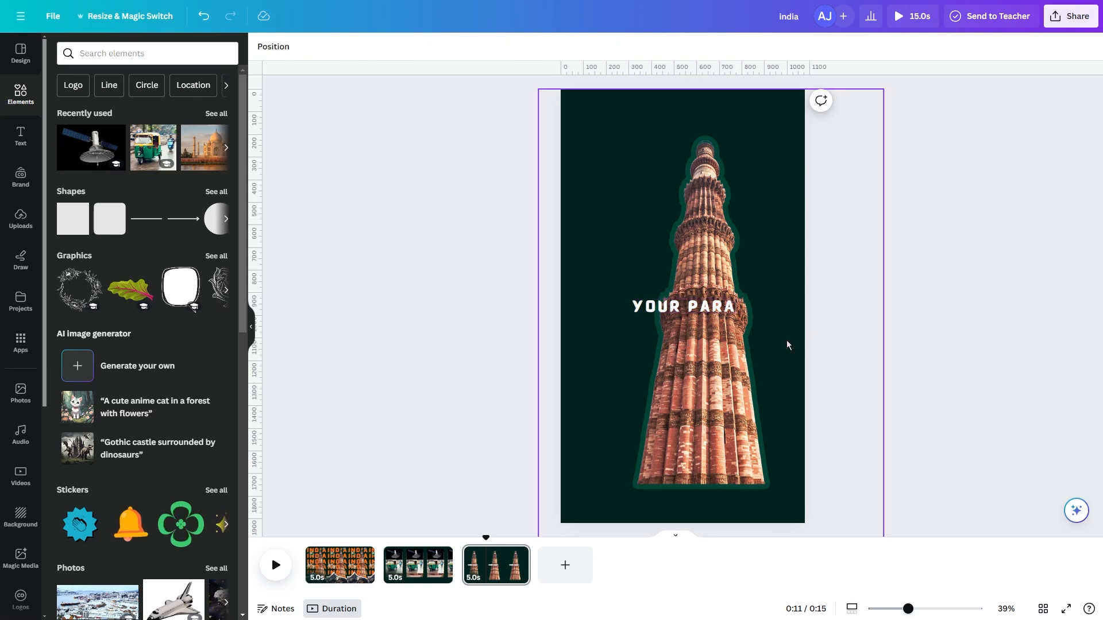
Add a second text reading "GRAPH TEXT" and line it up beside "YOUR PARA" so both read as one line.
{"action": "key", "text": "t"}
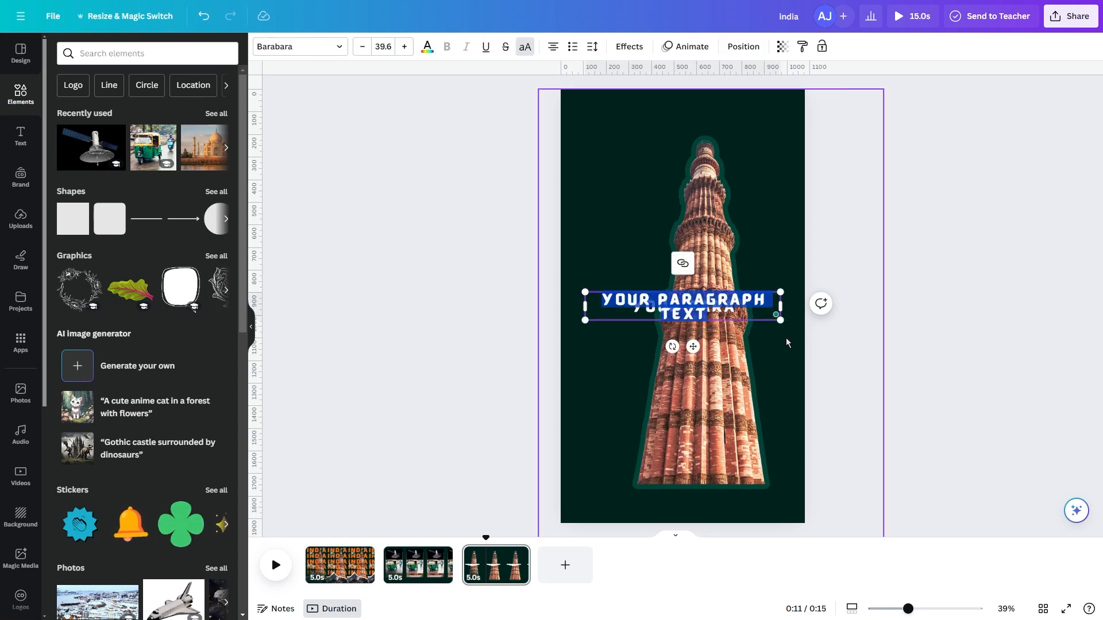
{"action": "key", "text": "Escape"}
{"action": "left_click", "coordinate": [944, 379]}
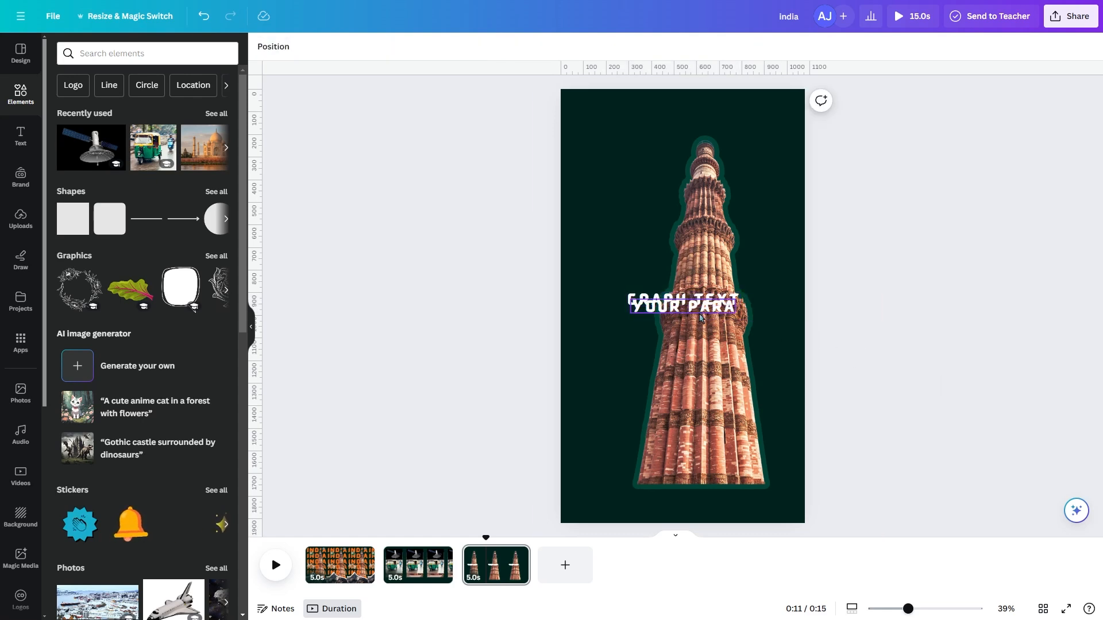
{"action": "left_click", "coordinate": [700, 318]}
{"action": "left_click_drag", "start_coordinate": [700, 317], "coordinate": [654, 318]}
{"action": "left_click_drag", "start_coordinate": [721, 299], "coordinate": [757, 303]}
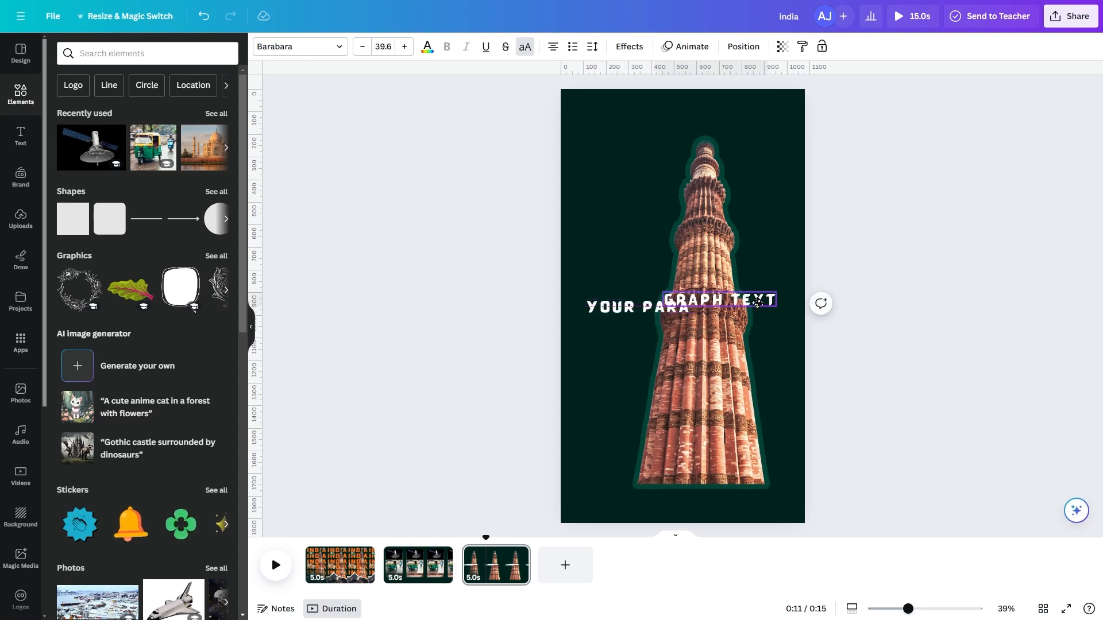
{"action": "left_click", "coordinate": [868, 359]}
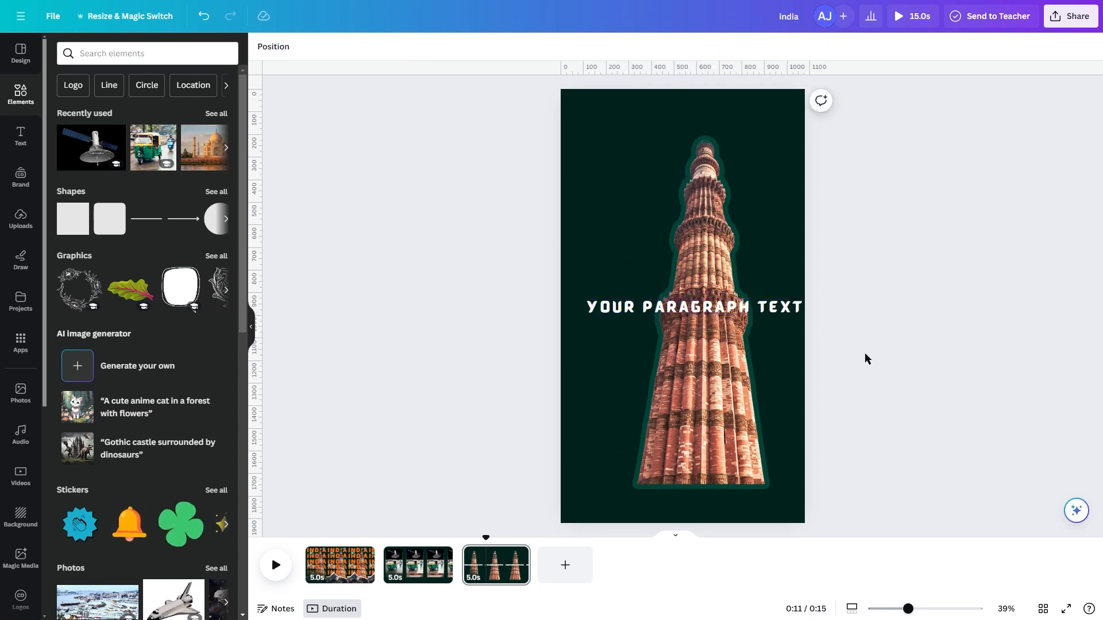
Layer the "GRAPH TEXT" piece behind the tower with "YOUR PARA" kept in front, and resize the tower image.
{"action": "left_click", "coordinate": [715, 305]}
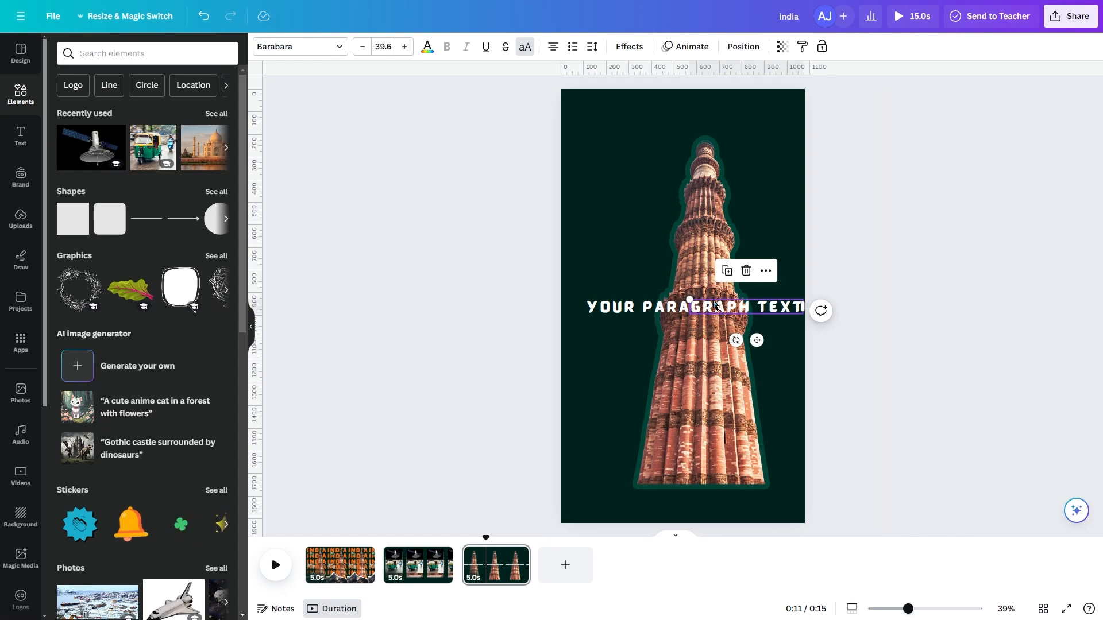
{"action": "left_click", "coordinate": [970, 374]}
{"action": "left_click", "coordinate": [683, 276]}
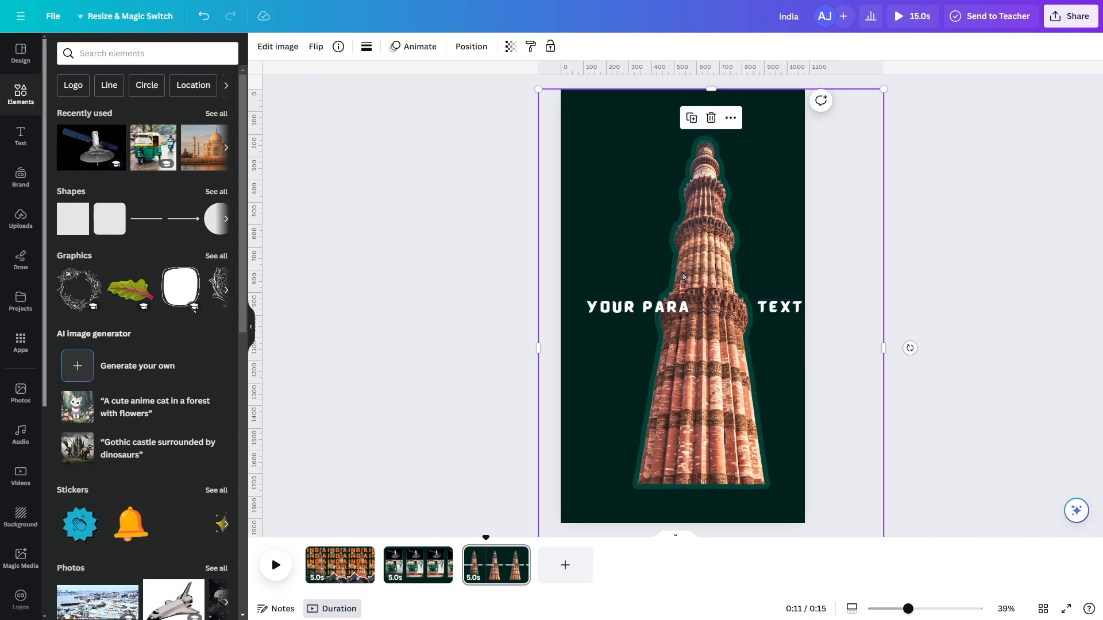
{"action": "left_click_drag", "start_coordinate": [535, 88], "coordinate": [684, 308]}
{"action": "left_click_drag", "start_coordinate": [827, 423], "coordinate": [699, 287]}
{"action": "left_click", "coordinate": [899, 335]}
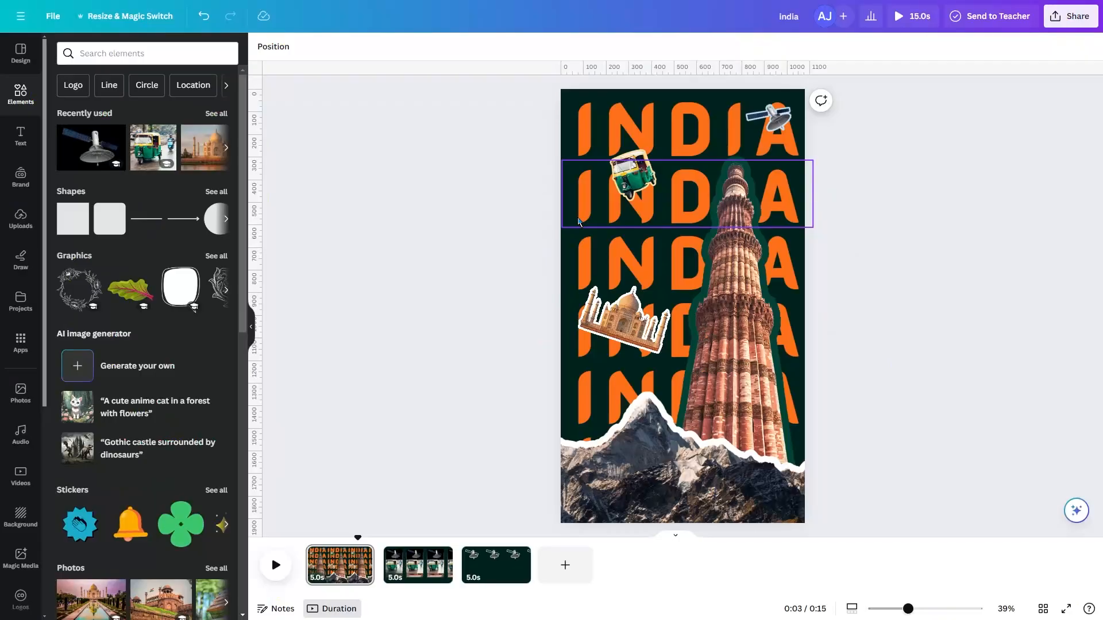
Delete the letters "IA" from the second INDIA row on the first page.
{"action": "left_click", "coordinate": [578, 219]}
{"action": "left_click", "coordinate": [710, 197]}
{"action": "left_click_drag", "start_coordinate": [721, 200], "coordinate": [876, 220]}
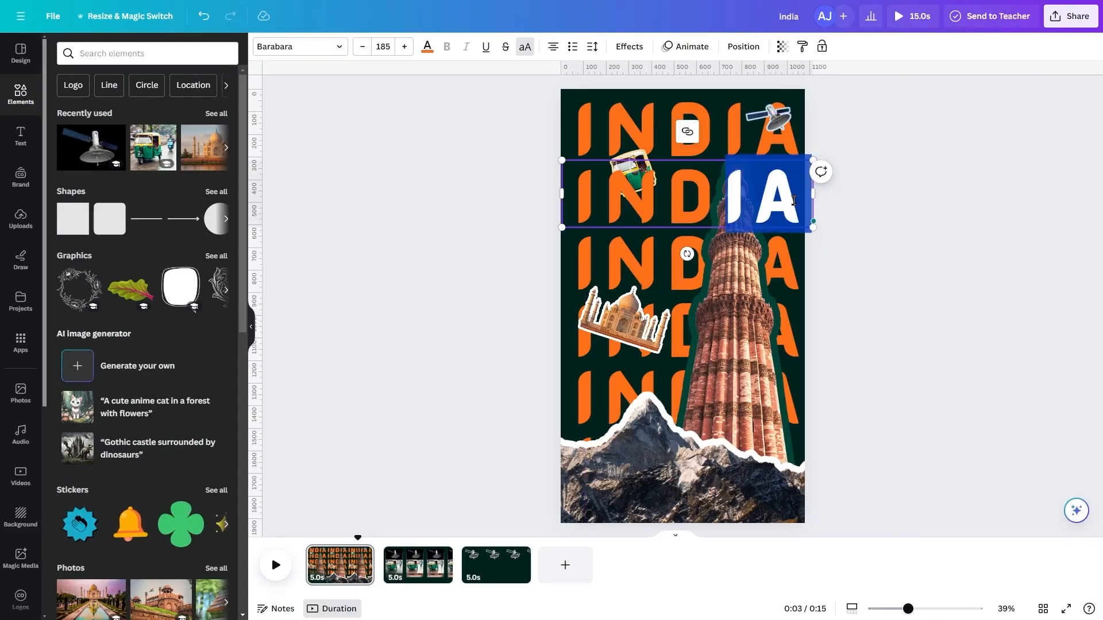
{"action": "key", "text": "BackSpace"}
Left-align the remaining "IND" text and narrow its box to fit the letters, keeping it in line with the other rows.
{"action": "left_click", "coordinate": [552, 49]}
{"action": "left_click_drag", "start_coordinate": [816, 193], "coordinate": [726, 212]}
{"action": "left_click_drag", "start_coordinate": [574, 201], "coordinate": [591, 201]}
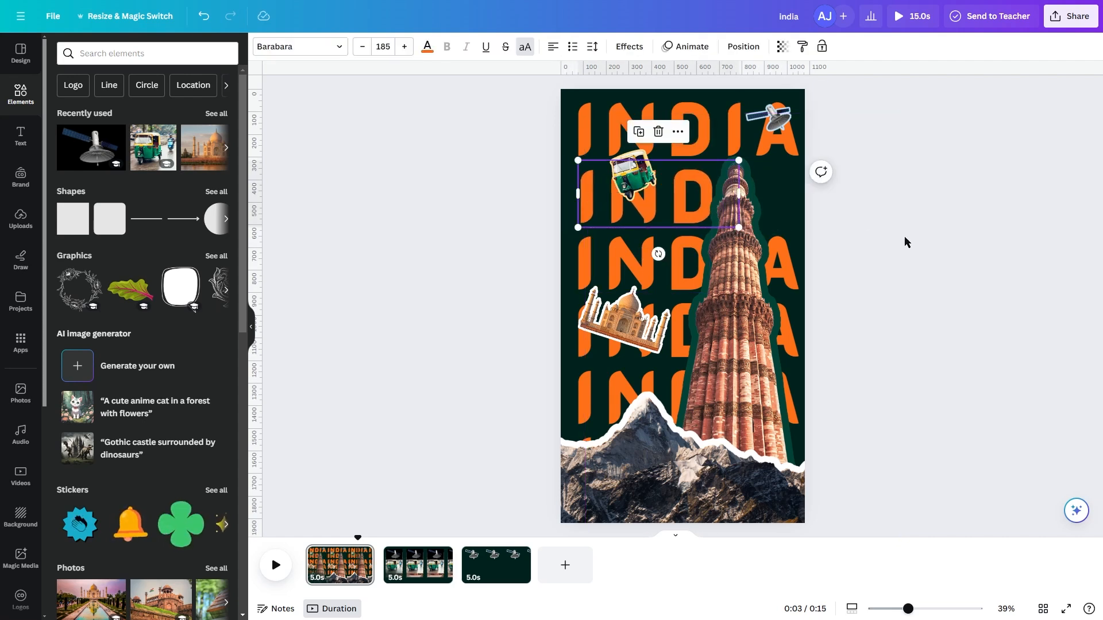
Add a separate text reading "IA" and place it beside "IND" so the second row reads INDIA.
{"action": "left_click", "coordinate": [906, 239]}
{"action": "key", "text": "t"}
{"action": "key", "text": "ctrl+z"}
{"action": "left_click", "coordinate": [582, 211]}
{"action": "left_click_drag", "start_coordinate": [593, 211], "coordinate": [676, 211]}
{"action": "double_click", "coordinate": [677, 210]}
{"action": "left_click", "coordinate": [908, 136]}
{"action": "left_click_drag", "start_coordinate": [897, 134], "coordinate": [785, 275]}
{"action": "double_click", "coordinate": [741, 196]}
{"action": "type", "text": "IA"}
{"action": "left_click_drag", "start_coordinate": [725, 212], "coordinate": [785, 212]}
Delete the old INDIA text from the third, fourth and fifth rows.
{"action": "left_click", "coordinate": [786, 256]}
{"action": "left_click", "coordinate": [791, 328], "text": "shift"}
{"action": "left_click", "coordinate": [801, 376], "text": "shift"}
{"action": "key", "text": "Delete"}
Select the second row's "IND" and "IA" pieces together and duplicate them downwards to form the third and fourth rows.
{"action": "left_click", "coordinate": [772, 218]}
{"action": "left_click", "coordinate": [695, 212], "text": "shift"}
{"action": "left_click_drag", "start_coordinate": [764, 218], "coordinate": [764, 221]}
{"action": "left_click", "coordinate": [764, 220], "text": "shift"}
{"action": "left_click", "coordinate": [767, 216], "text": "shift"}
{"action": "left_click", "coordinate": [771, 210], "text": "shift"}
{"action": "left_click", "coordinate": [774, 204], "text": "shift"}
{"action": "left_click", "coordinate": [775, 215], "text": "shift"}
{"action": "left_click", "coordinate": [767, 218], "text": "shift"}
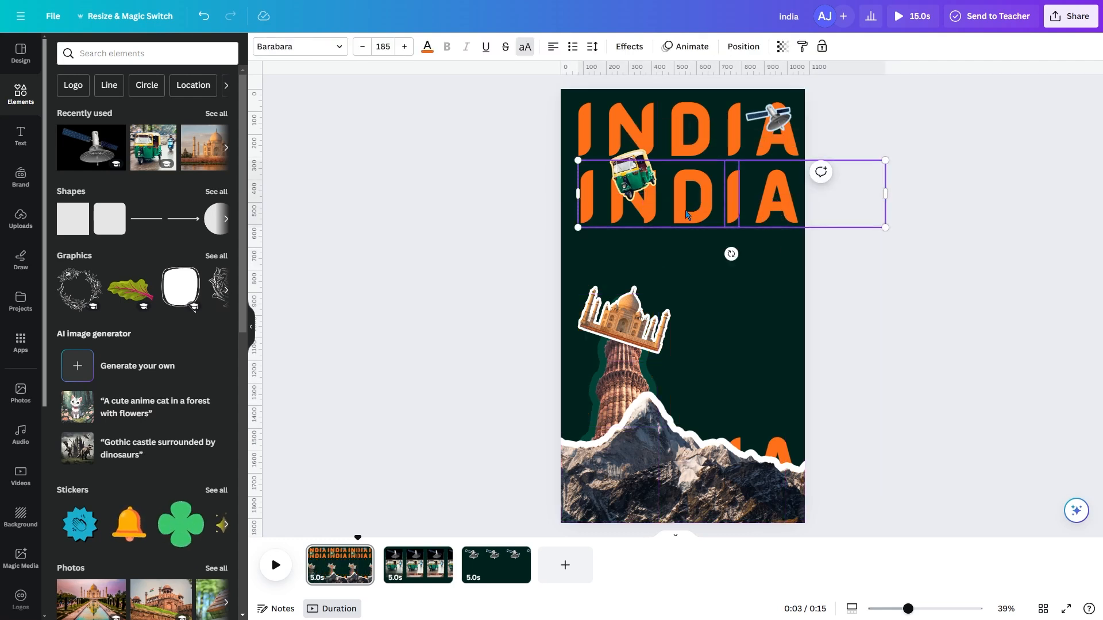
{"action": "key", "text": "ctrl+d"}
{"action": "key", "text": "ctrl+d"}
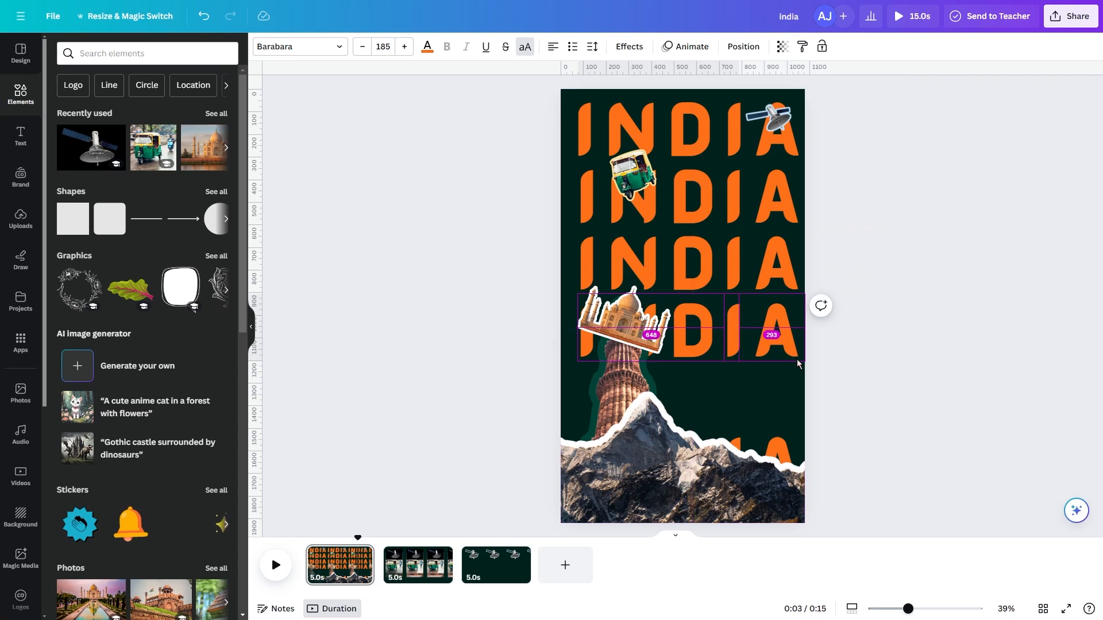
{"action": "left_click_drag", "start_coordinate": [783, 341], "coordinate": [782, 347]}
{"action": "key", "text": "ctrl+z"}
Select the third row's "IND" and "IA" pieces and place a copy of them as the fifth INDIA row.
{"action": "left_click", "coordinate": [786, 322]}
{"action": "left_click", "coordinate": [773, 244]}
{"action": "left_click", "coordinate": [709, 240], "text": "shift"}
{"action": "left_click", "coordinate": [795, 241], "text": "shift"}
{"action": "left_click", "coordinate": [786, 270], "text": "shift"}
{"action": "left_click", "coordinate": [782, 281], "text": "shift"}
{"action": "left_click", "coordinate": [775, 244]}
{"action": "left_click", "coordinate": [710, 241], "text": "shift"}
{"action": "left_click", "coordinate": [783, 268], "text": "shift"}
{"action": "left_click", "coordinate": [782, 268], "text": "shift"}
{"action": "left_click_drag", "start_coordinate": [782, 269], "coordinate": [782, 398]}
Move the tower image up and across so it stands over the last letters of the INDIA rows.
{"action": "left_click", "coordinate": [854, 355]}
{"action": "left_click_drag", "start_coordinate": [721, 340], "coordinate": [841, 203]}
{"action": "left_click_drag", "start_coordinate": [816, 258], "coordinate": [823, 241]}
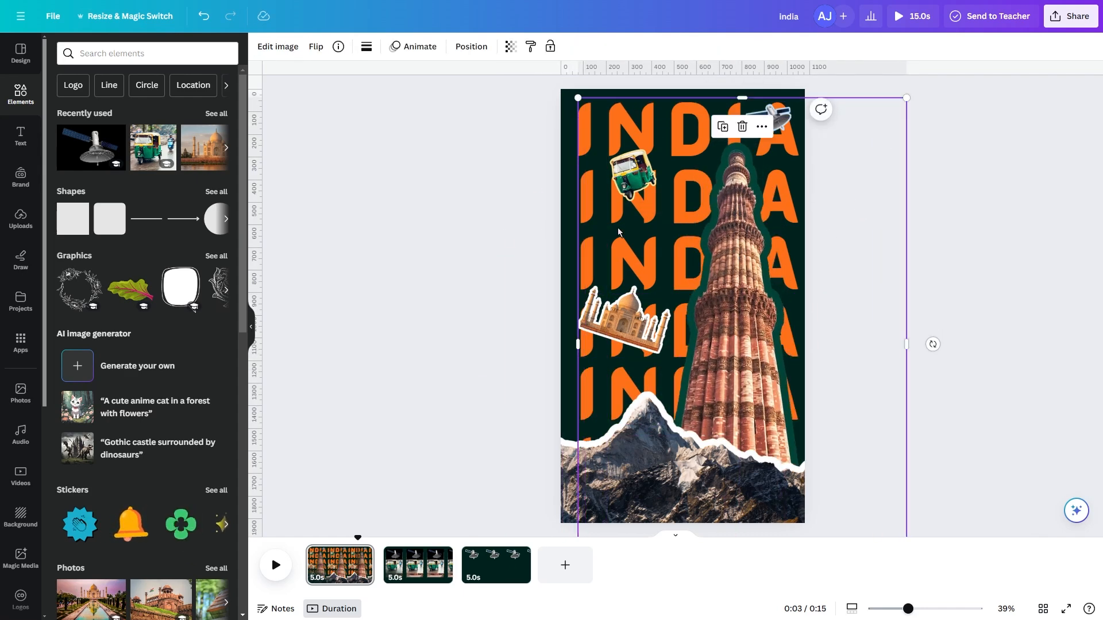
Reorder the layers so the four "IND" pieces sit above the tower and the four "IA" pieces sit below it.
{"action": "left_click", "coordinate": [471, 47]}
{"action": "left_click", "coordinate": [193, 48]}
{"action": "left_click_drag", "start_coordinate": [152, 283], "coordinate": [181, 451]}
{"action": "left_click", "coordinate": [109, 416]}
{"action": "left_click", "coordinate": [118, 310], "text": "shift"}
{"action": "left_click_drag", "start_coordinate": [118, 310], "coordinate": [152, 472]}
{"action": "scroll", "coordinate": [153, 459], "scroll_direction": "down", "scroll_amount": 2}
{"action": "left_click", "coordinate": [152, 412]}
{"action": "left_click", "coordinate": [152, 520], "text": "shift"}
{"action": "left_click_drag", "start_coordinate": [100, 414], "coordinate": [111, 215]}
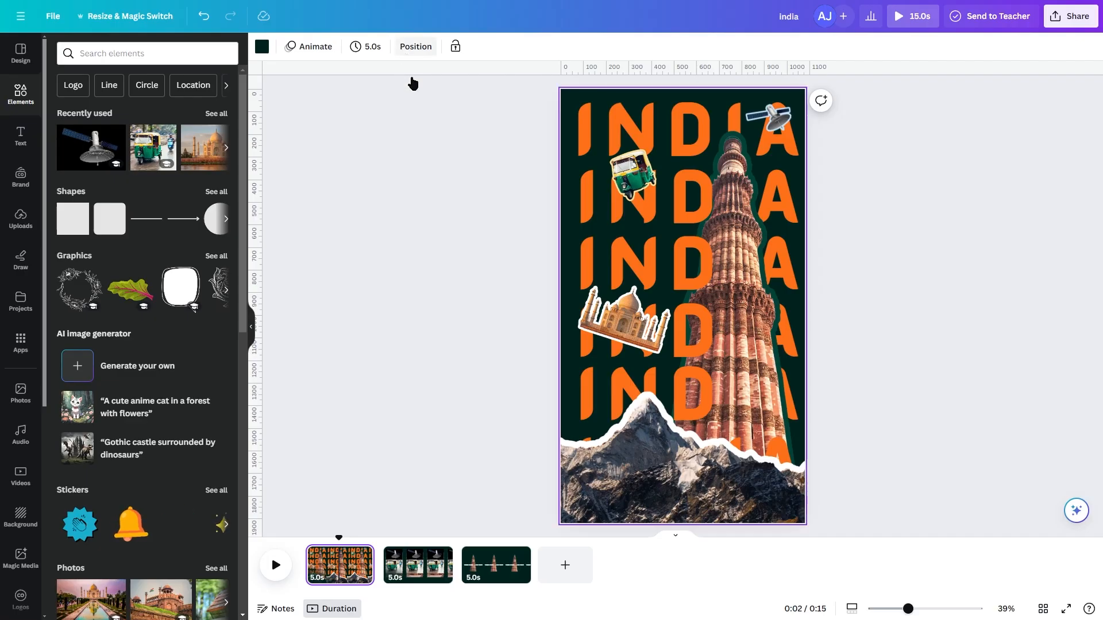
Select all the INDIA, IND and IA text layers without the tower and apply the Shift animation to them.
{"action": "left_click", "coordinate": [402, 47]}
{"action": "left_click", "coordinate": [171, 270]}
{"action": "scroll", "coordinate": [171, 437], "scroll_direction": "down", "scroll_amount": 2}
{"action": "left_click", "coordinate": [172, 557], "text": "shift"}
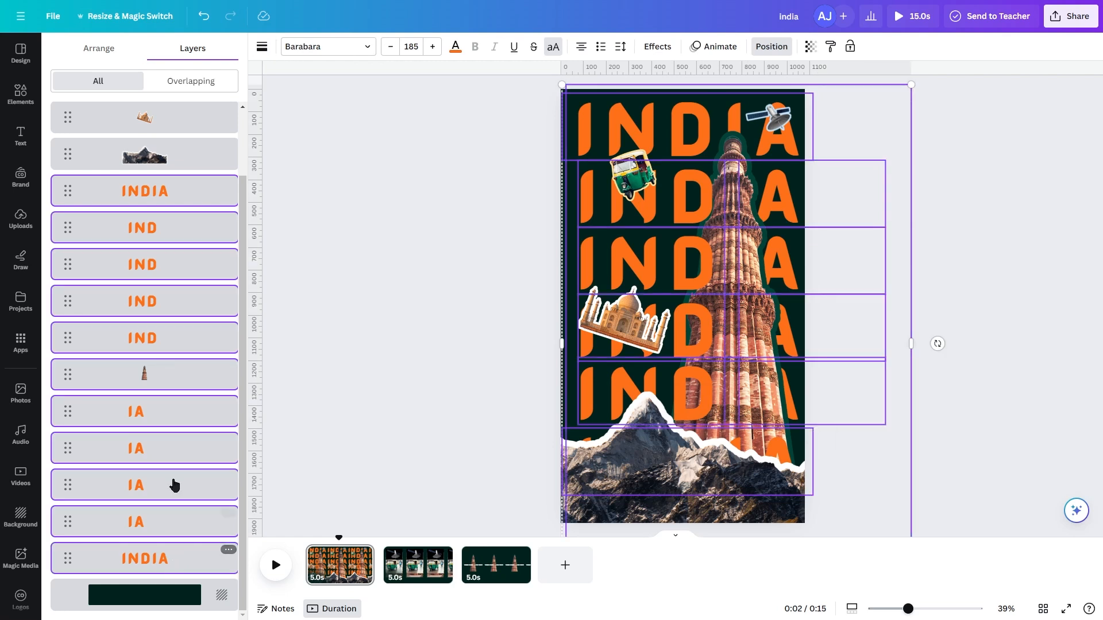
{"action": "left_click", "coordinate": [684, 47]}
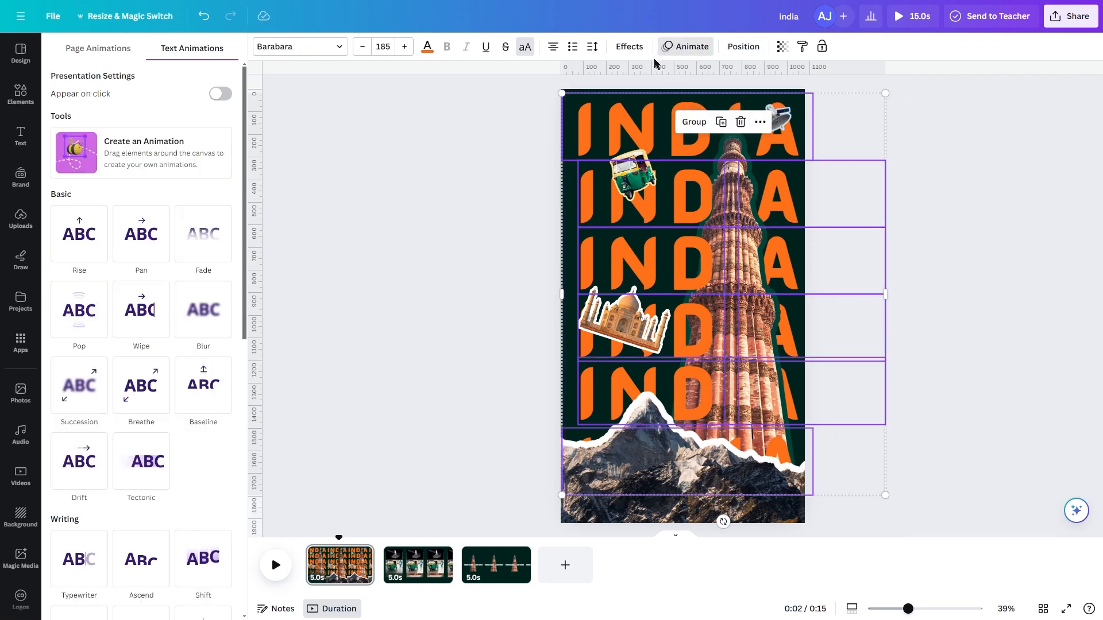
{"action": "scroll", "coordinate": [212, 350], "scroll_direction": "down", "scroll_amount": 4}
{"action": "left_click", "coordinate": [212, 349]}
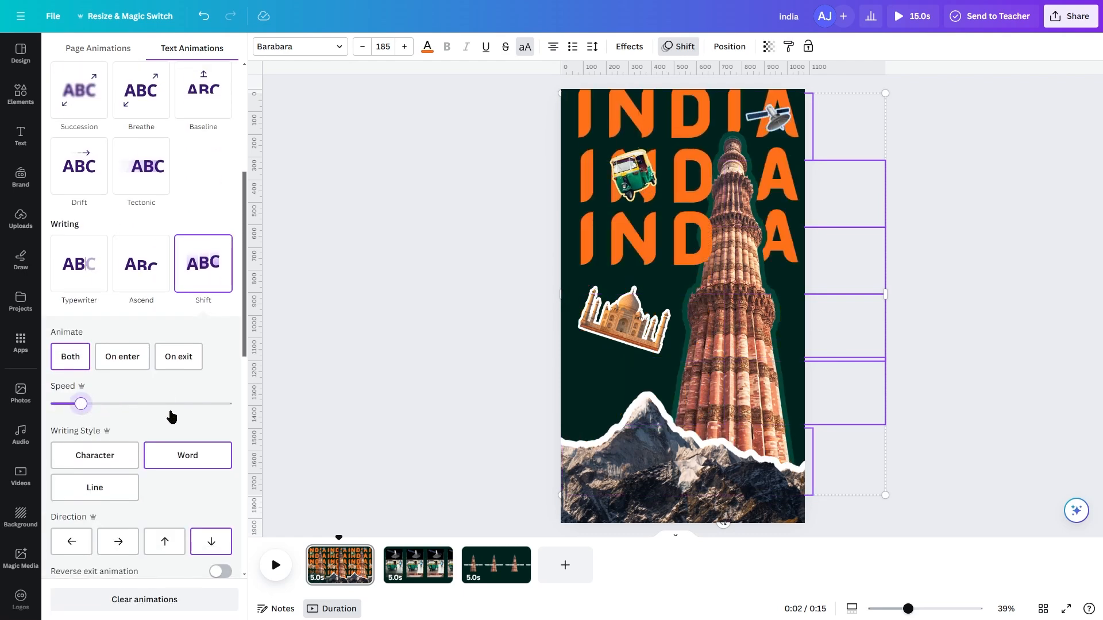
{"action": "left_click", "coordinate": [377, 363]}
Apply the Baseline animation to the tower image and lower its speed slightly.
{"action": "left_click", "coordinate": [759, 205]}
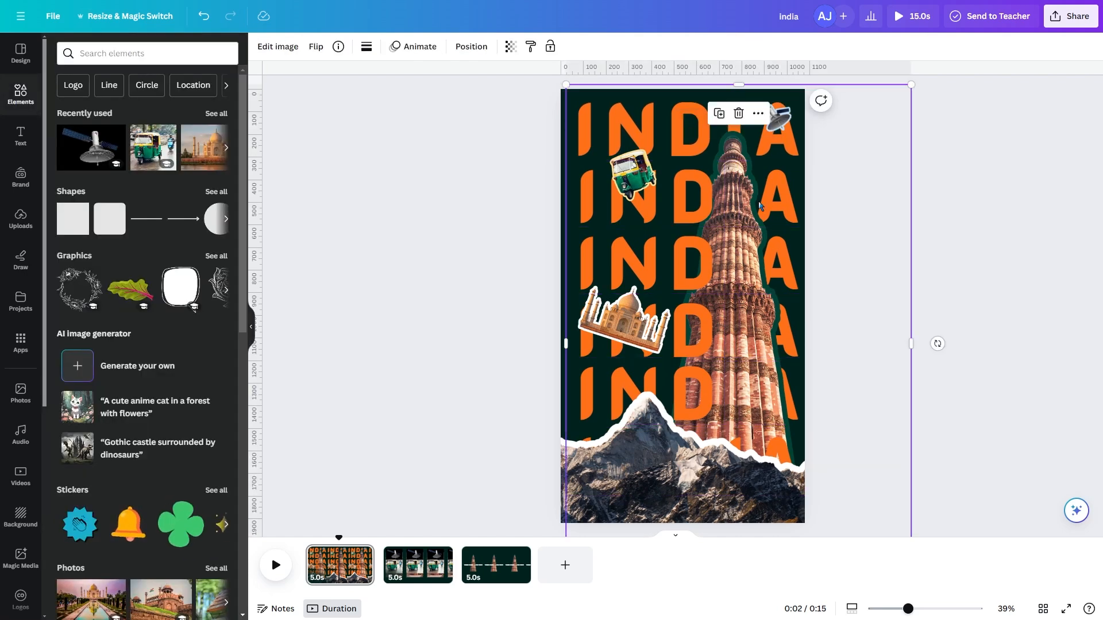
{"action": "left_click", "coordinate": [391, 50]}
{"action": "left_click", "coordinate": [216, 381]}
{"action": "left_click_drag", "start_coordinate": [75, 492], "coordinate": [69, 492]}
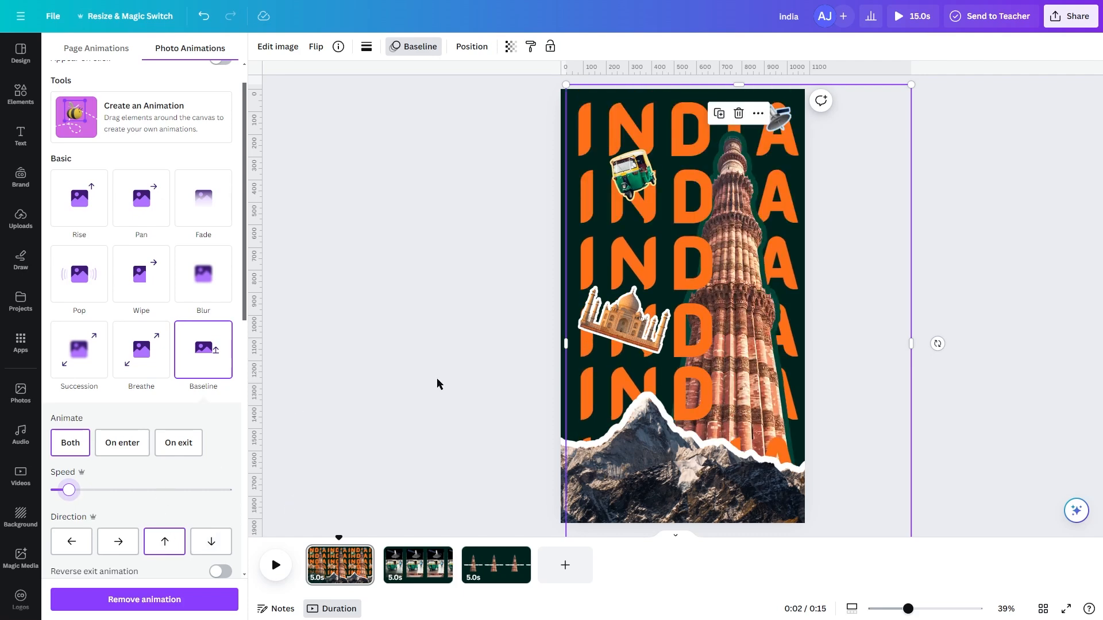
Select the rickshaw, satellite, Taj Mahal and mountain cut-outs together and apply the Scrapbook animation.
{"action": "left_click", "coordinate": [647, 202]}
{"action": "left_click", "coordinate": [787, 113], "text": "shift"}
{"action": "left_click", "coordinate": [622, 325], "text": "shift"}
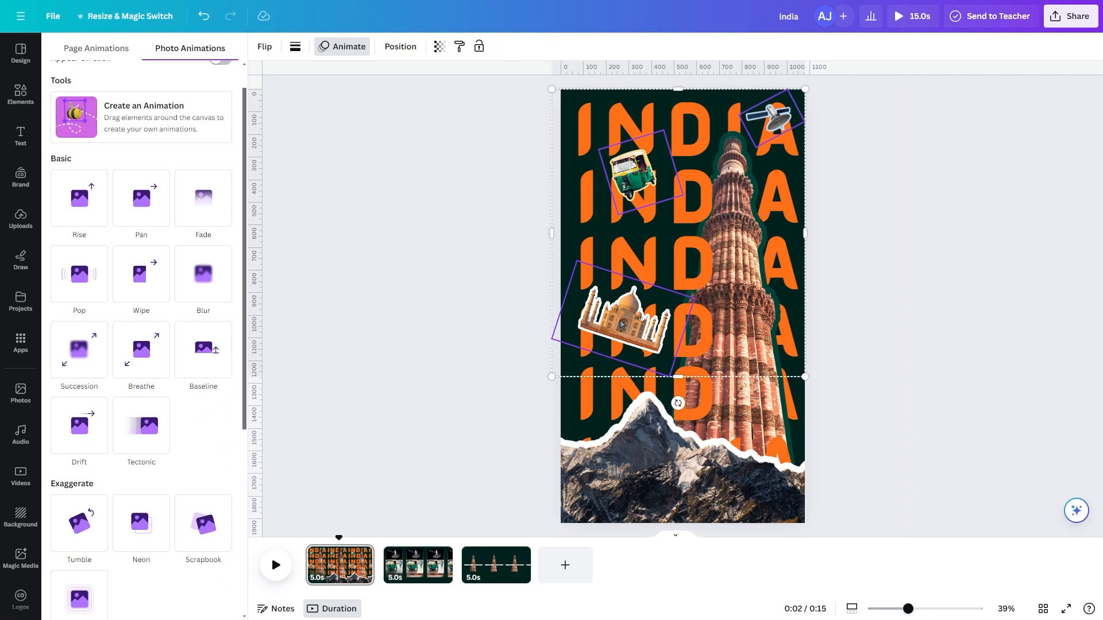
{"action": "scroll", "coordinate": [166, 448], "scroll_direction": "down", "scroll_amount": 5}
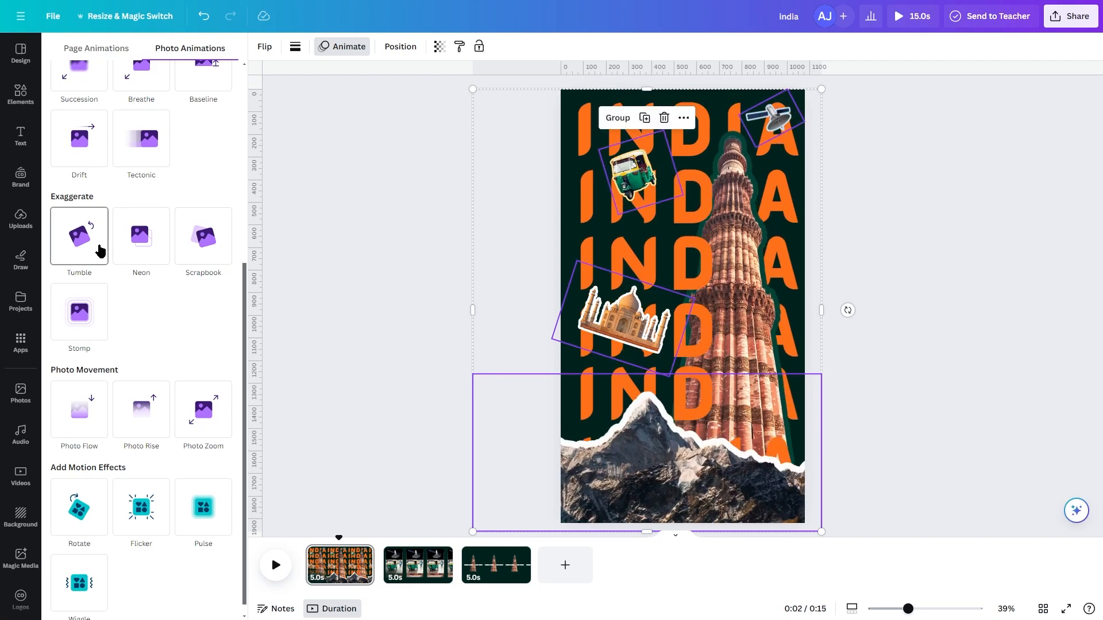
{"action": "left_click", "coordinate": [195, 238]}
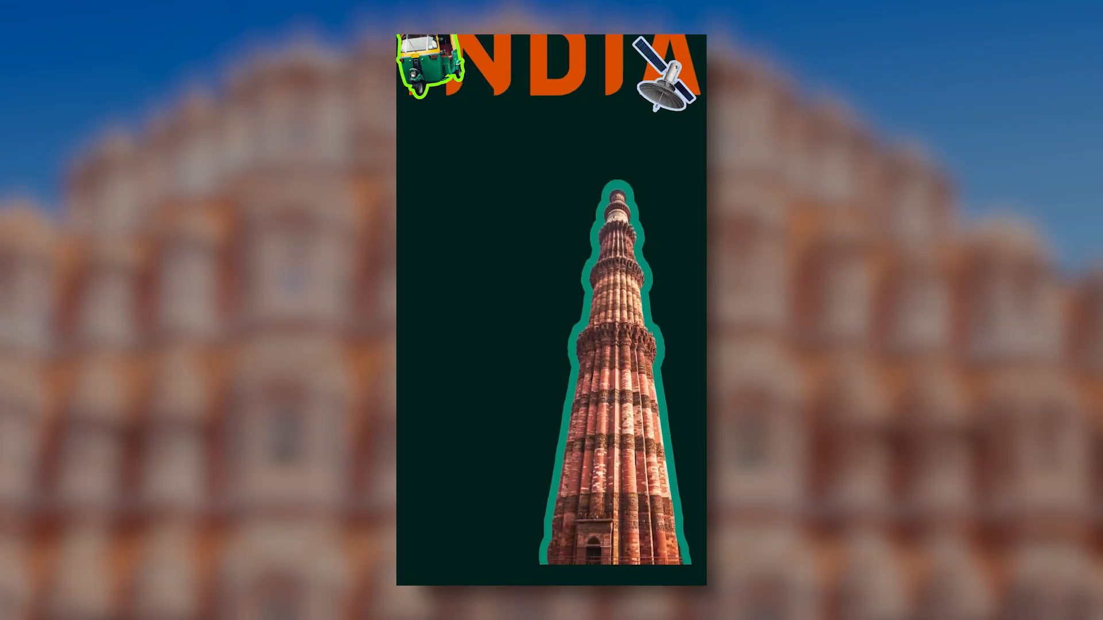